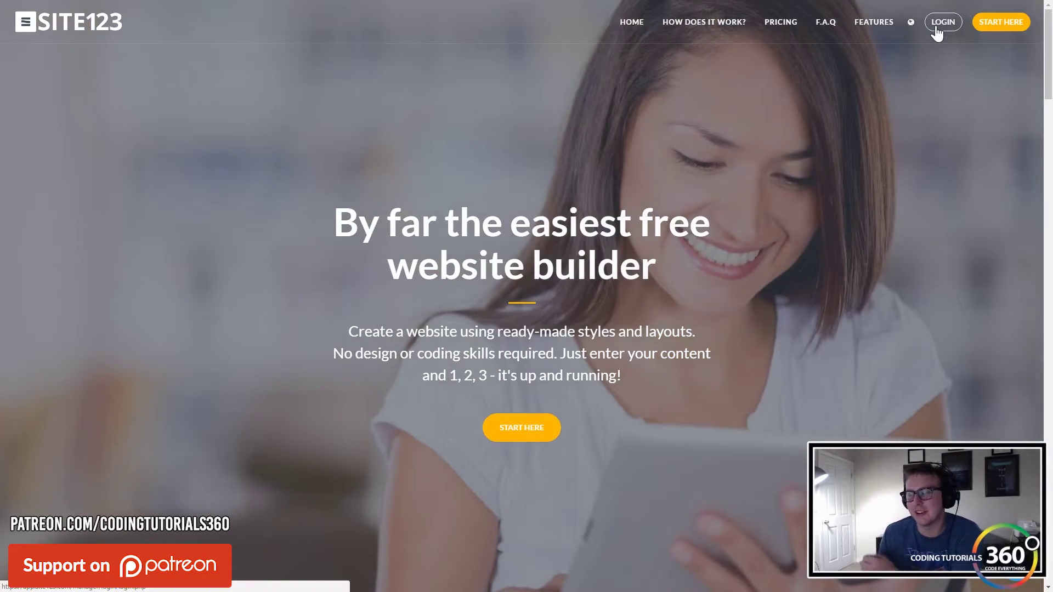
Sign in to SITE123 with the first Google account to reach the Websites dashboard
left_click(936, 26)
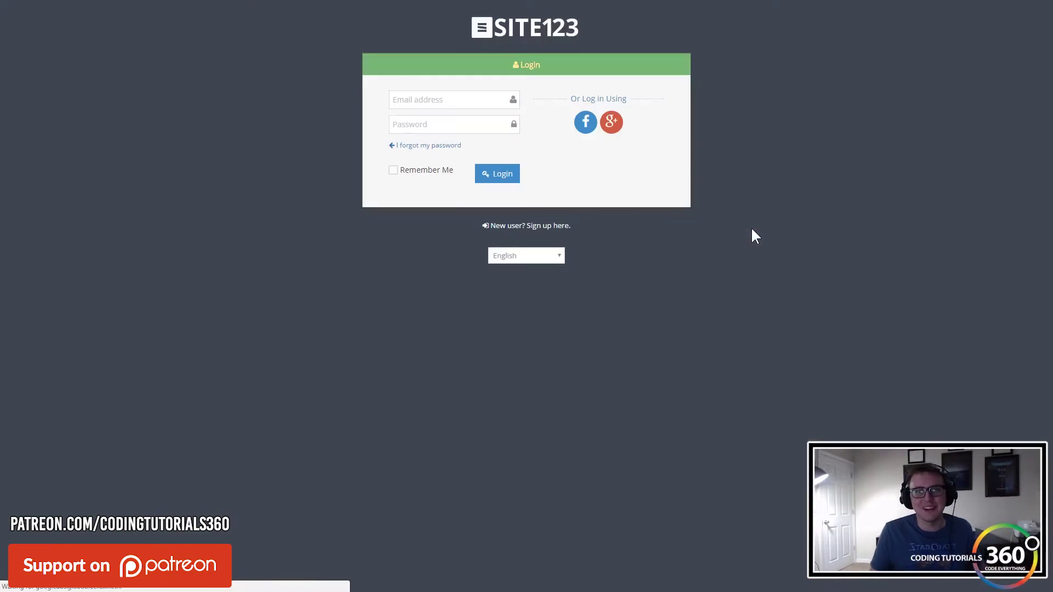
left_click(608, 128)
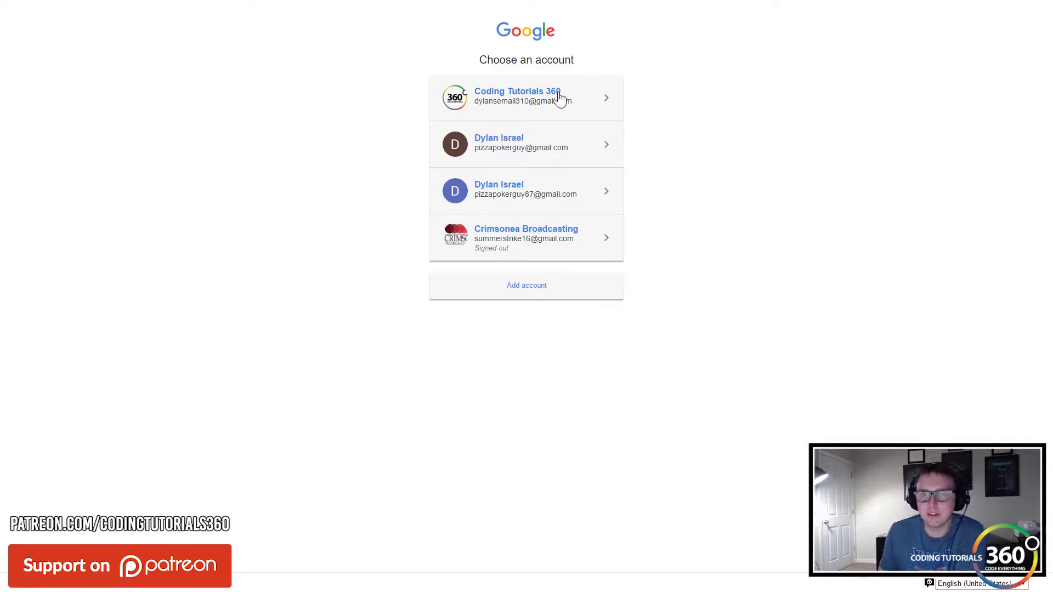
left_click(560, 98)
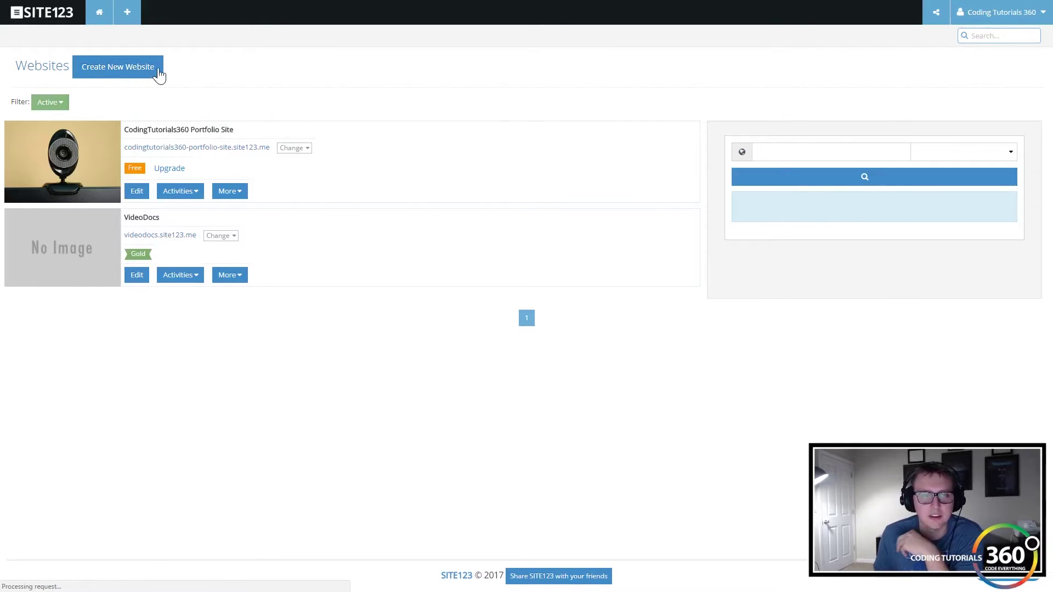
left_click(159, 76)
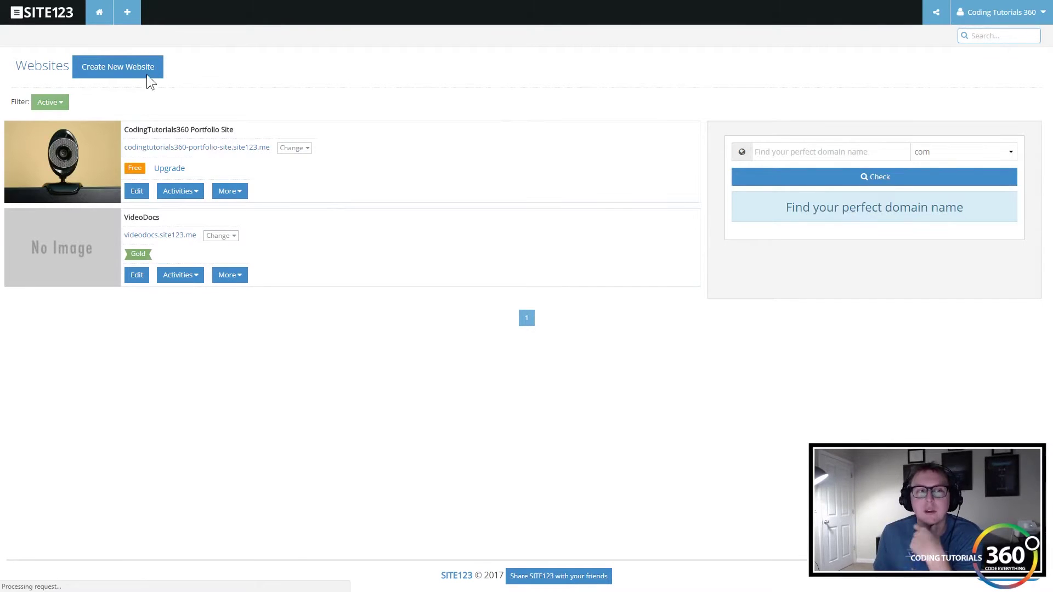
Start a new website and pick Technology as its category
left_click(112, 75)
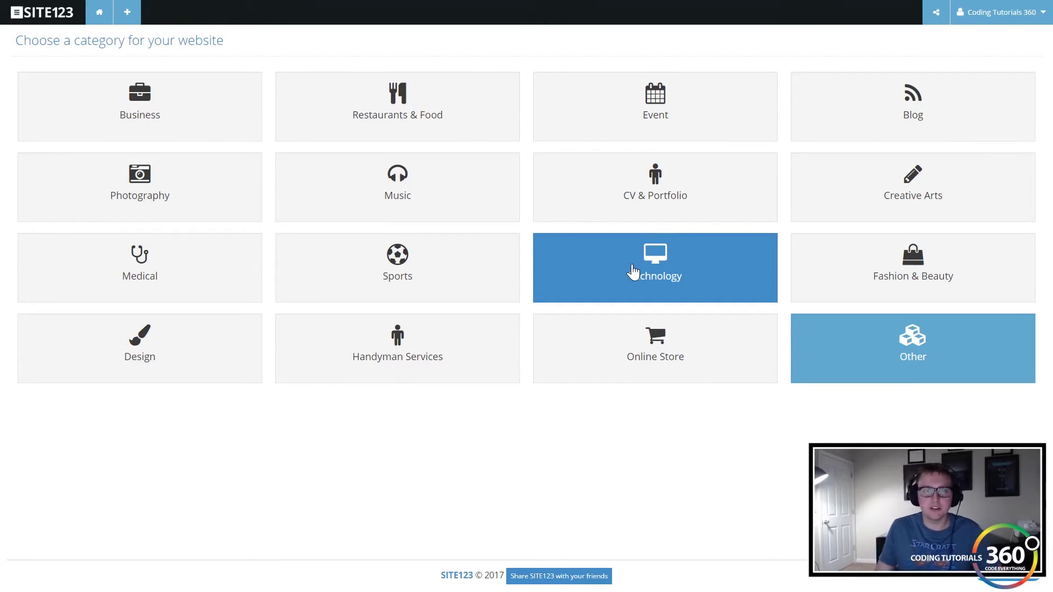
left_click(634, 270)
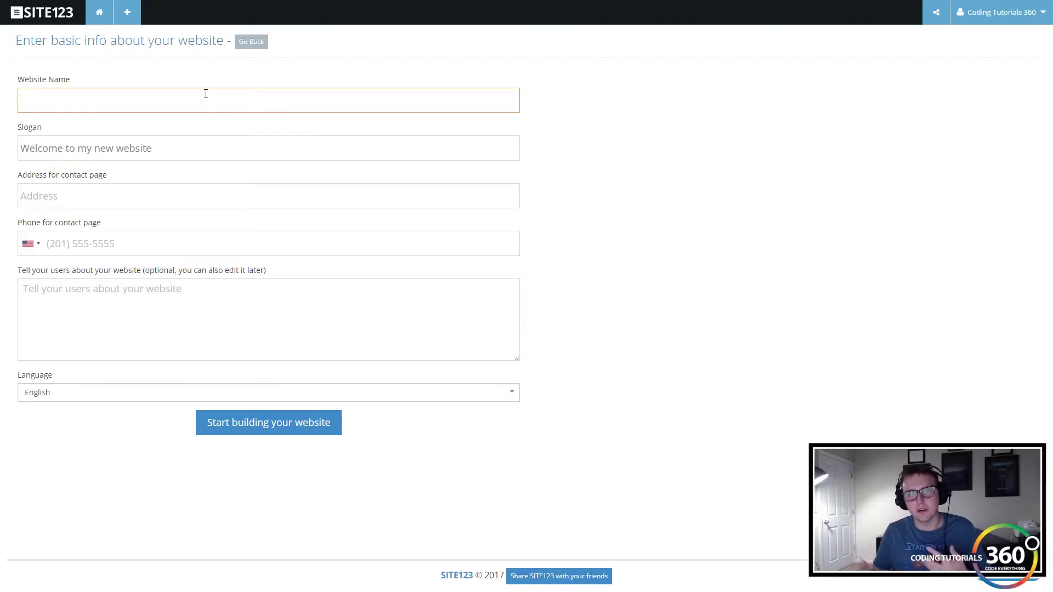
Name the site VideoDocsJS and set its slogan to 'Why Do Docs When You Do Video'
type("VideoD")
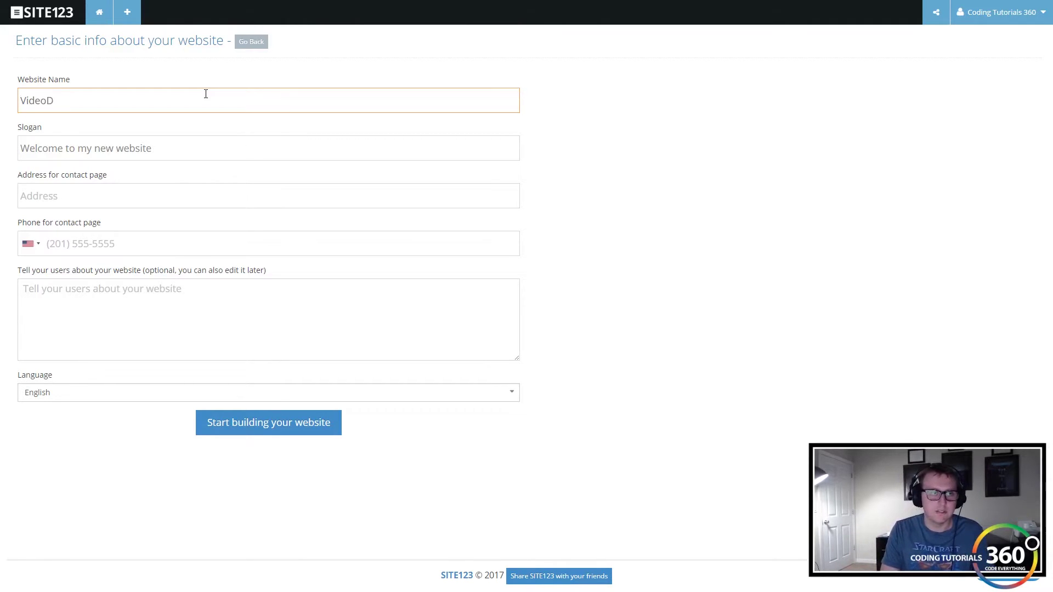
type("O")
key("BackSpace")
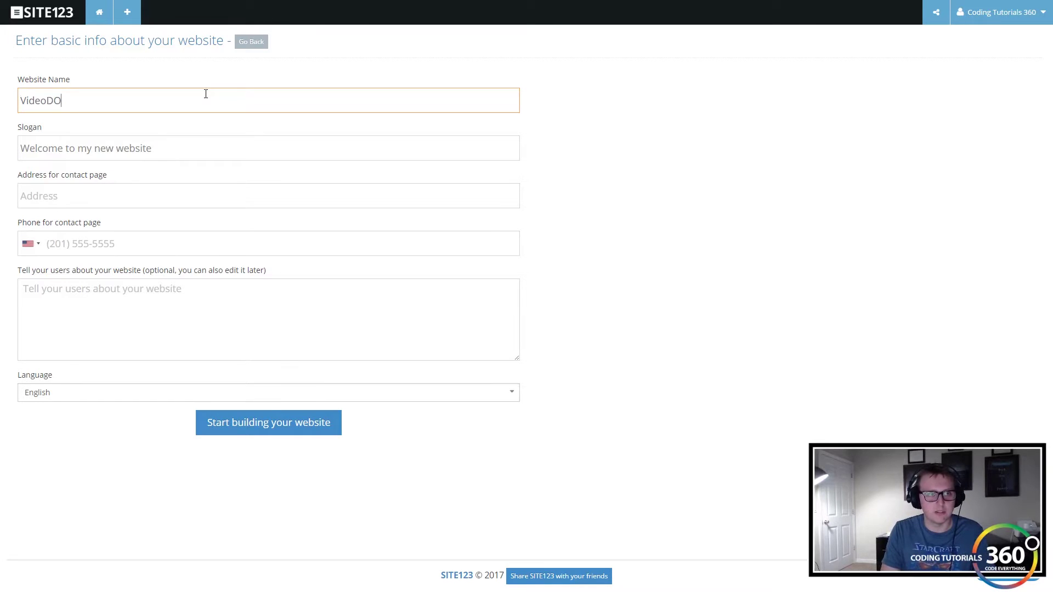
type("ocsJS")
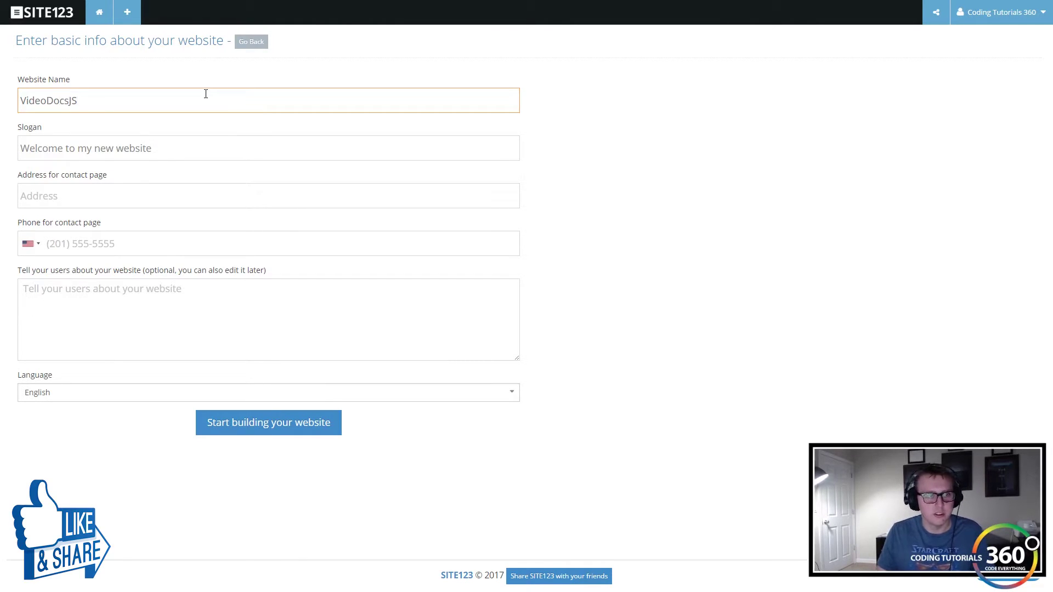
left_click(243, 136)
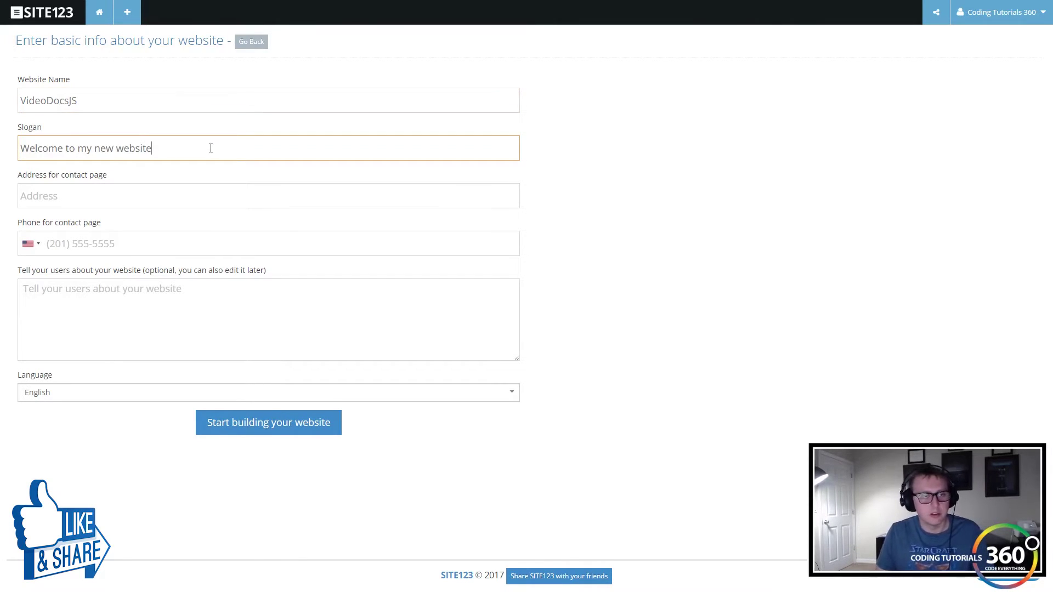
left_click_drag(211, 148, 1, 161)
type("Why do")
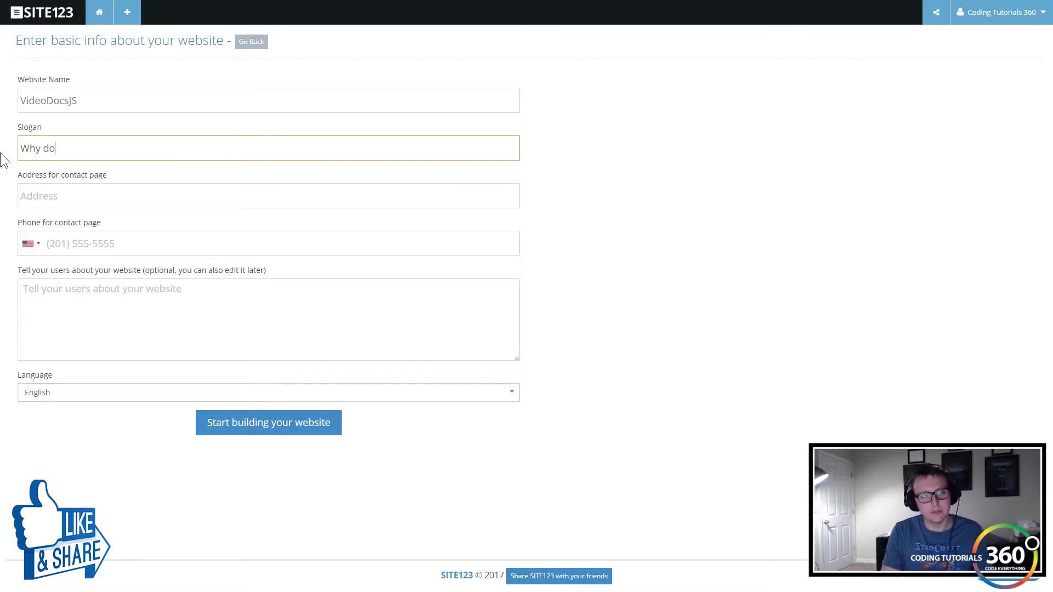
key("BackSpace")
key("BackSpace")
type("Do Docs When")
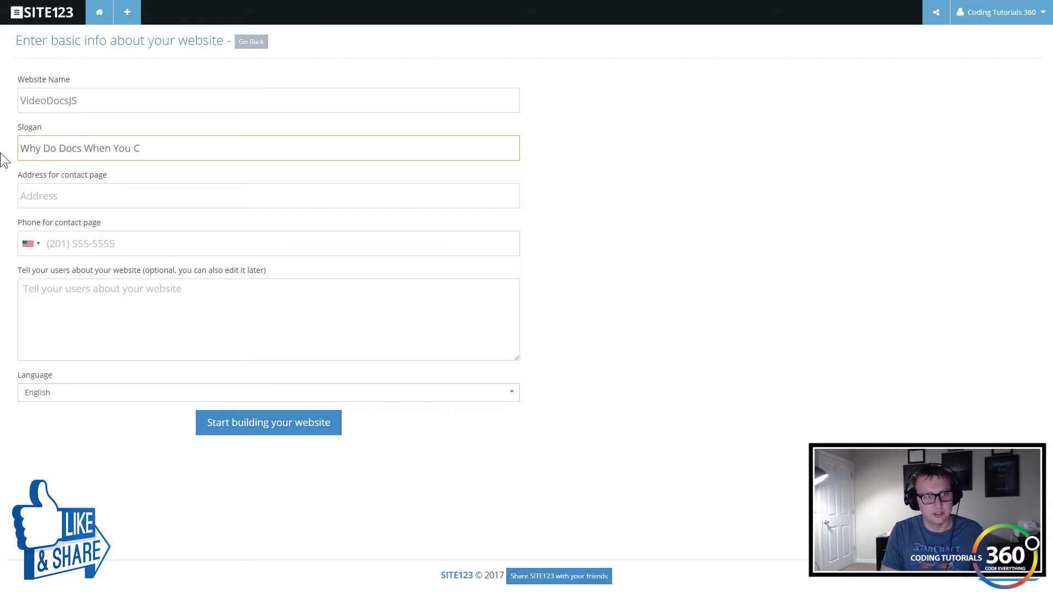
type(" You Do Vid")
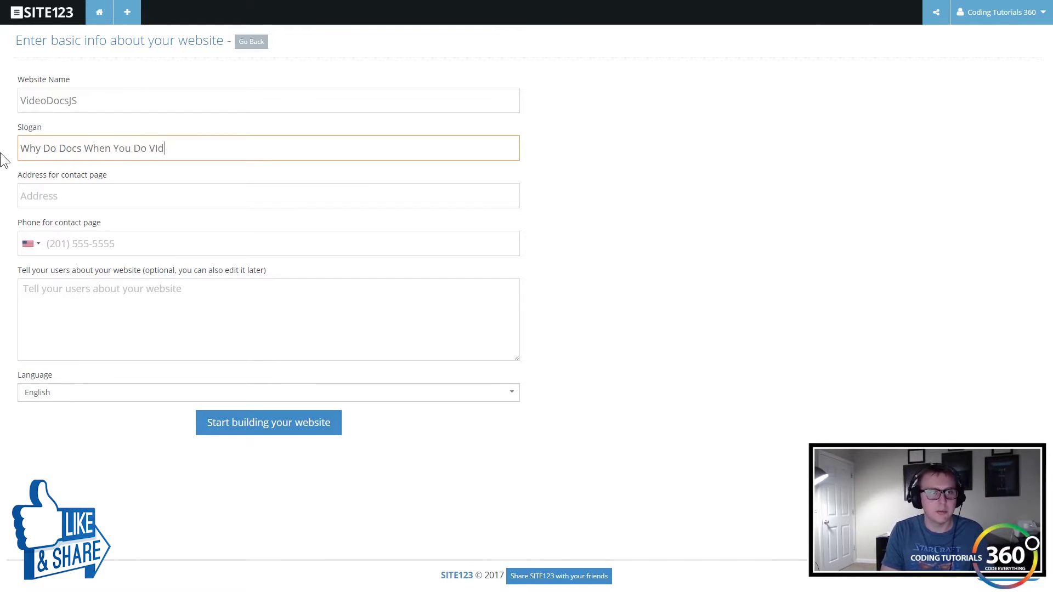
type("eo")
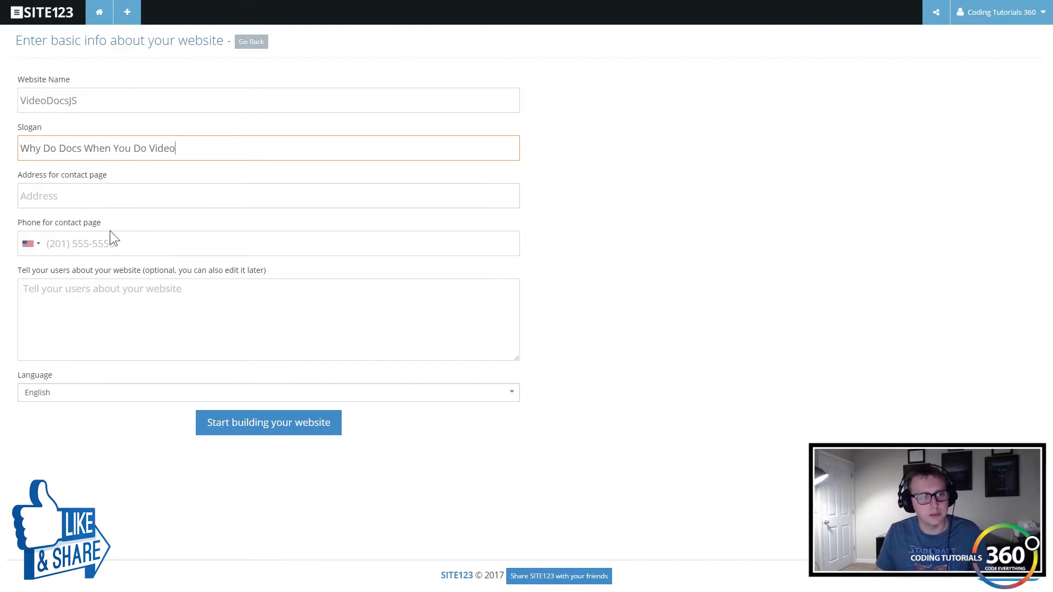
Enter the description 'Videos are better than docs and make more sense. VideoDocsJS.com'
left_click(114, 289)
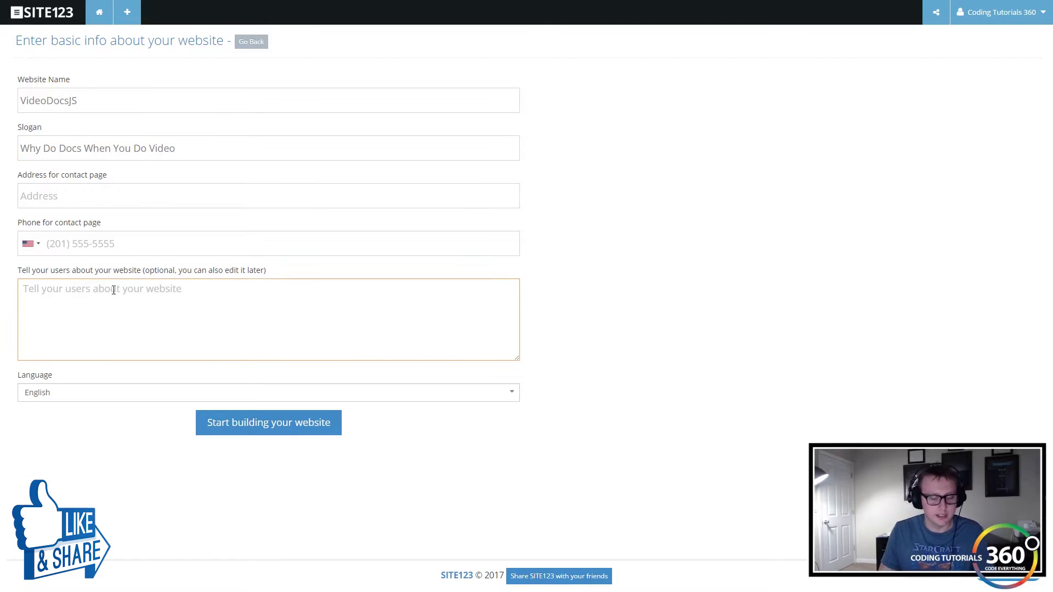
type("Videos are")
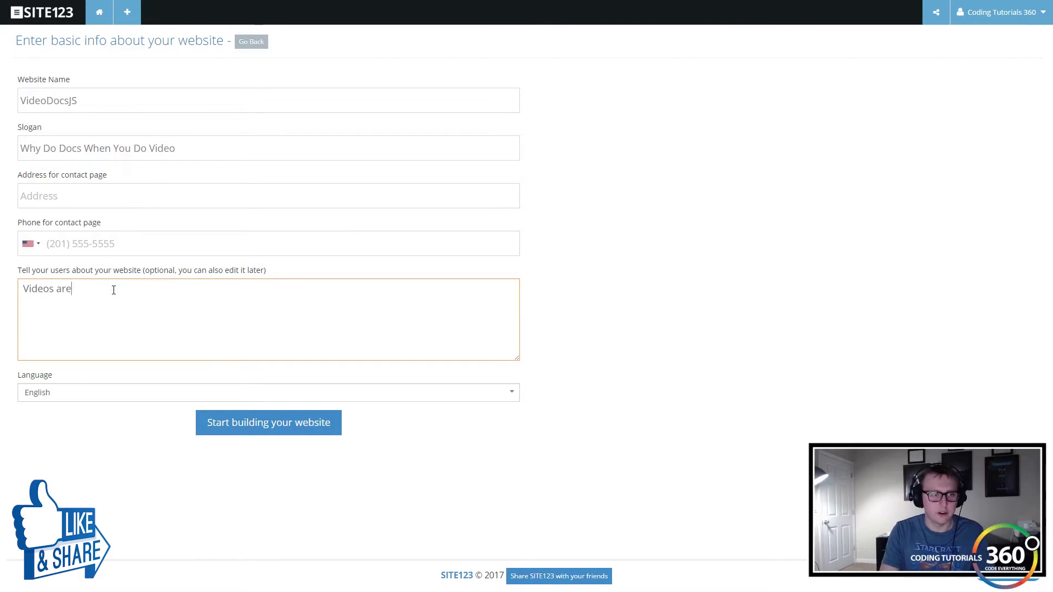
type(" better than do")
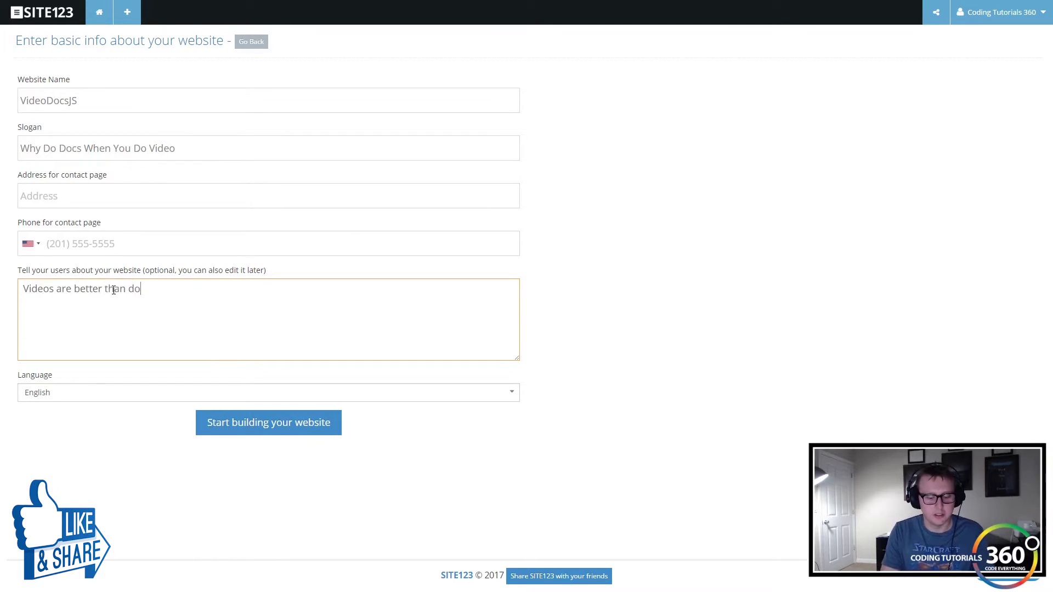
type("cs and make mor")
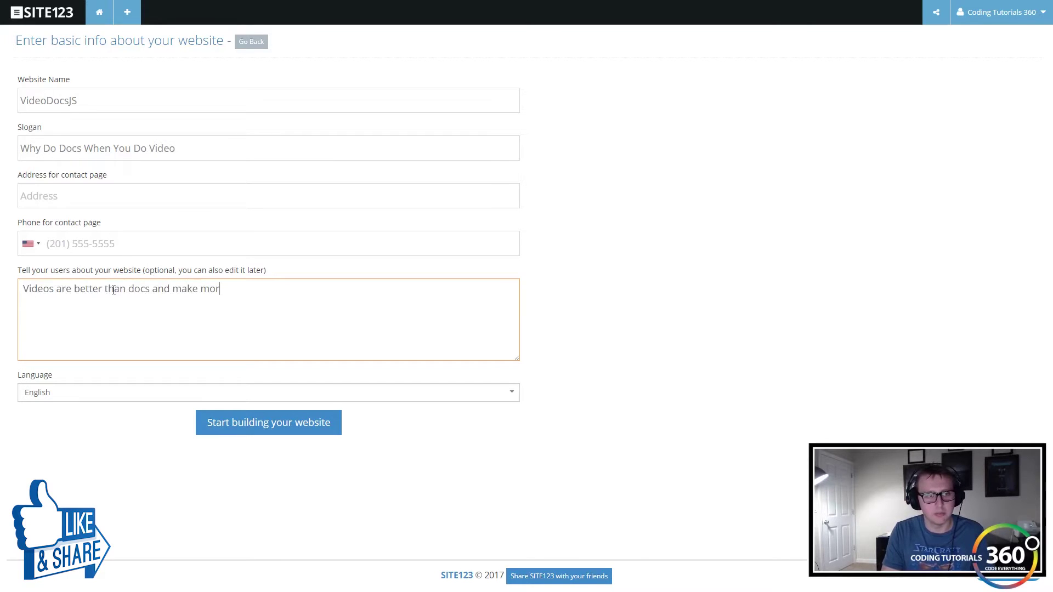
type("e sense. Vid")
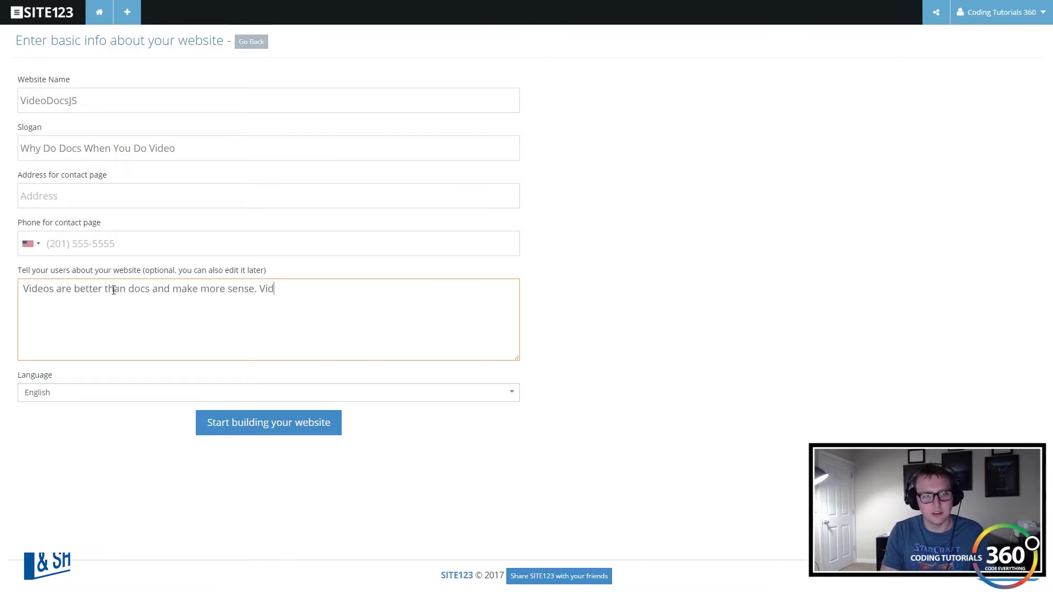
type("eoDocs")
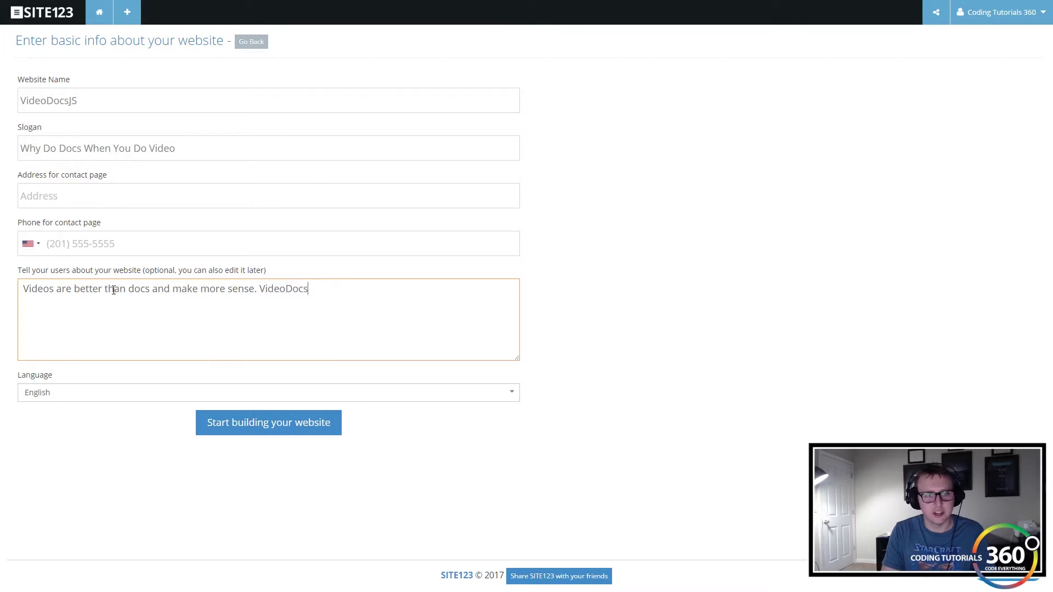
type("JS.com BABY!")
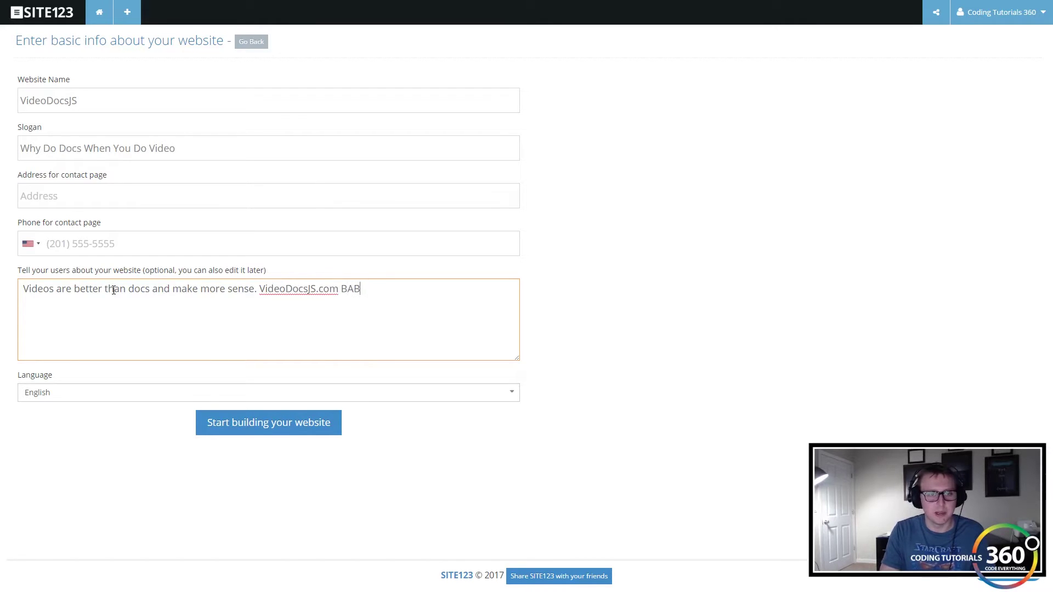
left_click(159, 399)
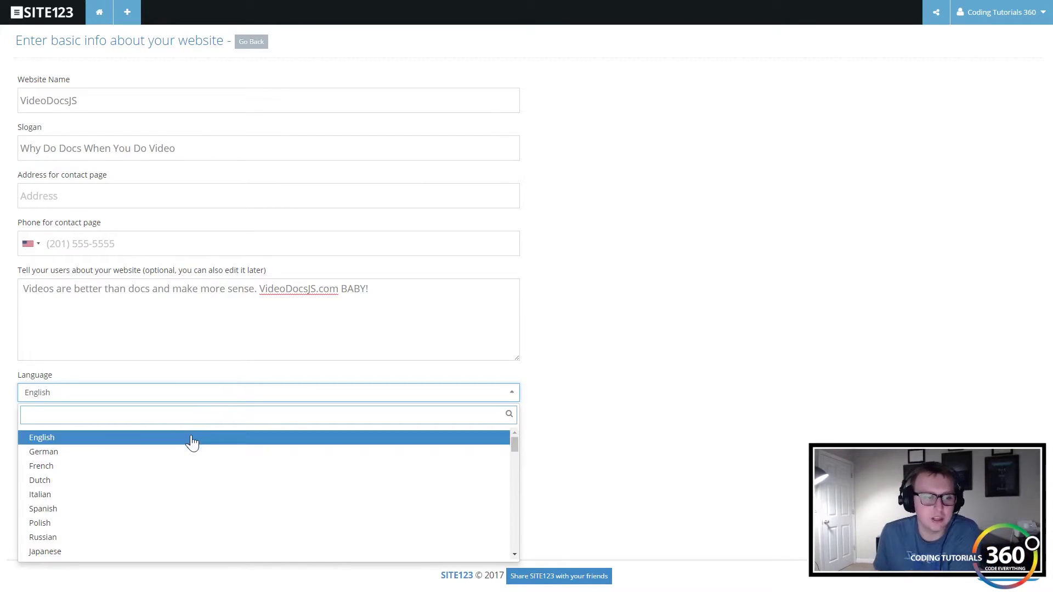
scroll(192, 443, "down", 10)
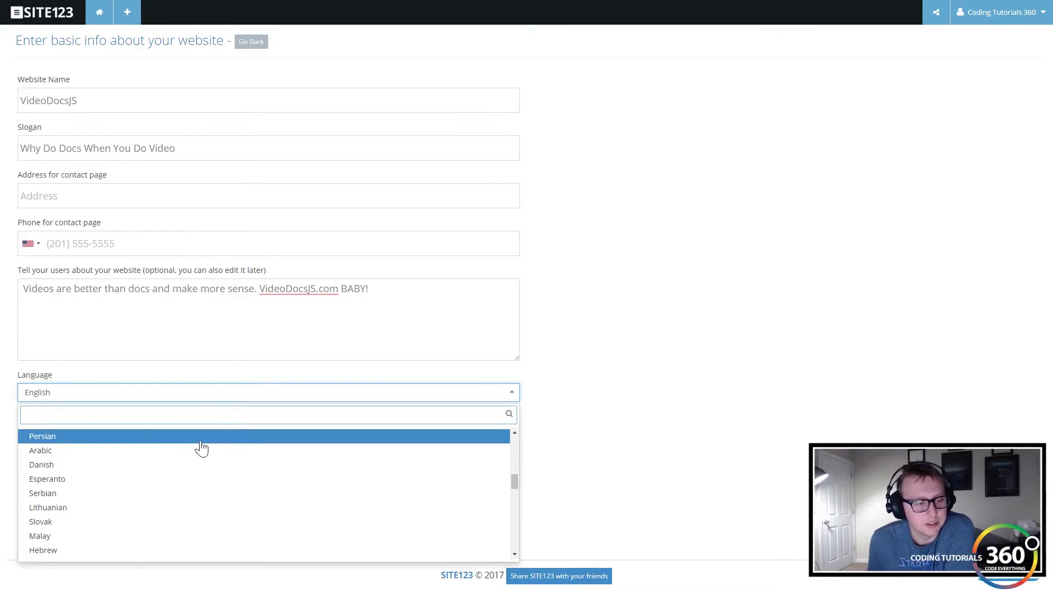
scroll(211, 445, "down", 8)
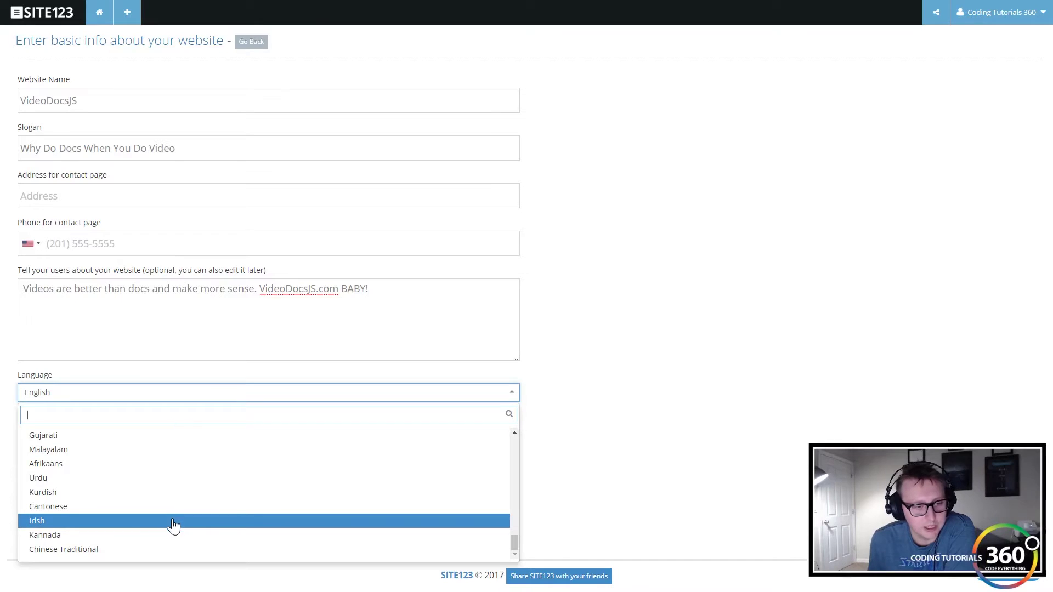
scroll(173, 526, "up", 5)
scroll(170, 529, "up", 10)
left_click(210, 437)
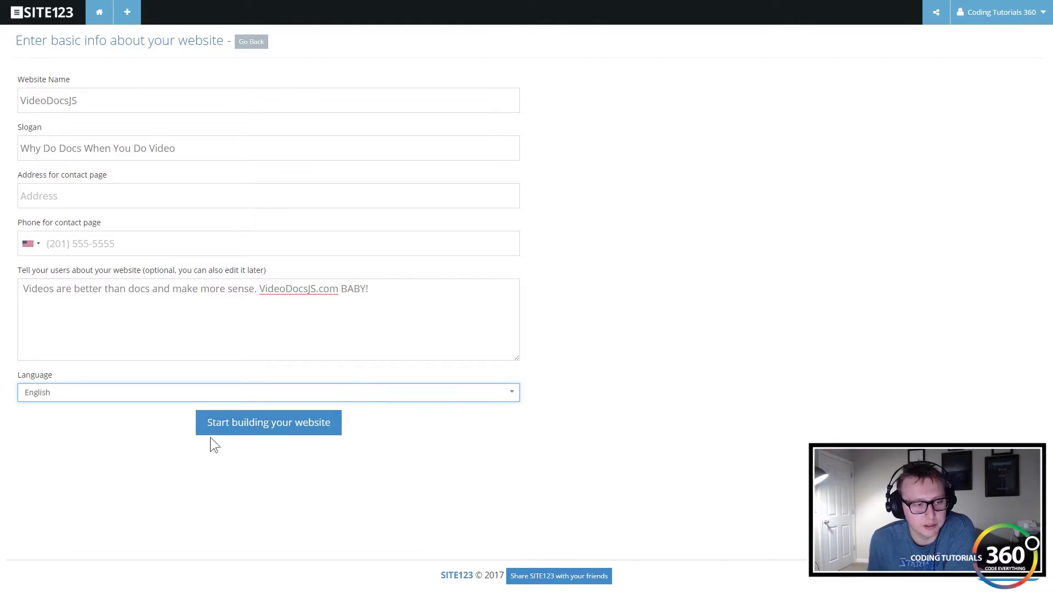
Create the site, dismiss the congratulations message, and run the editor tour through Publish to its end
left_click(325, 433)
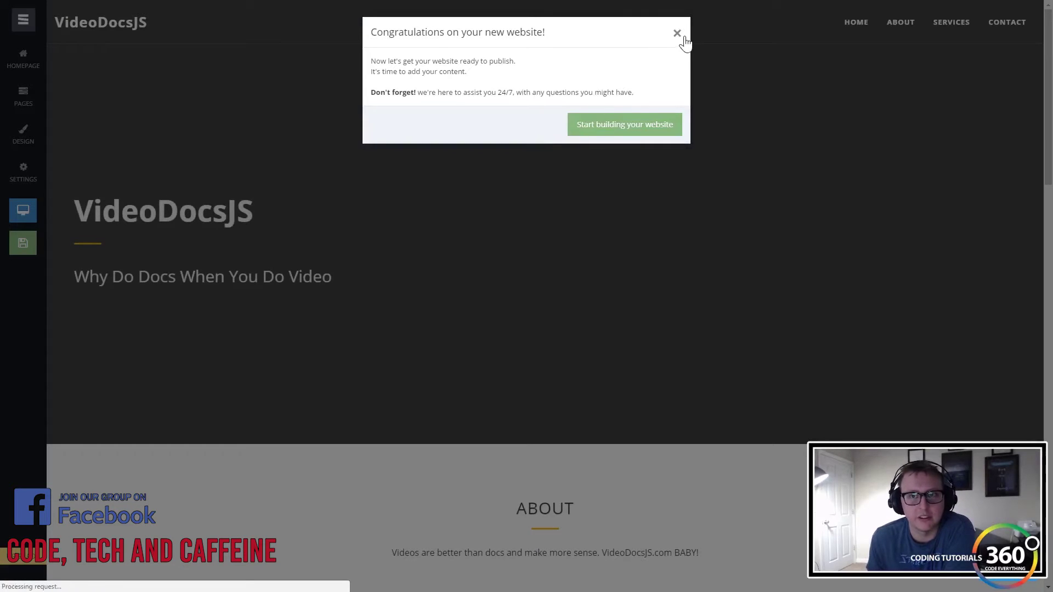
left_click(614, 124)
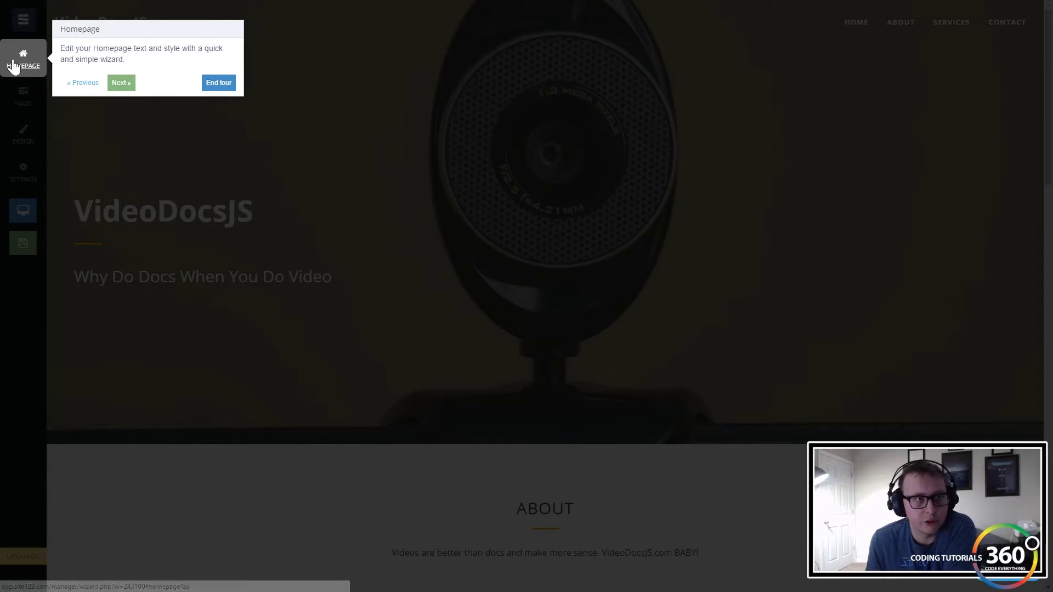
left_click(120, 83)
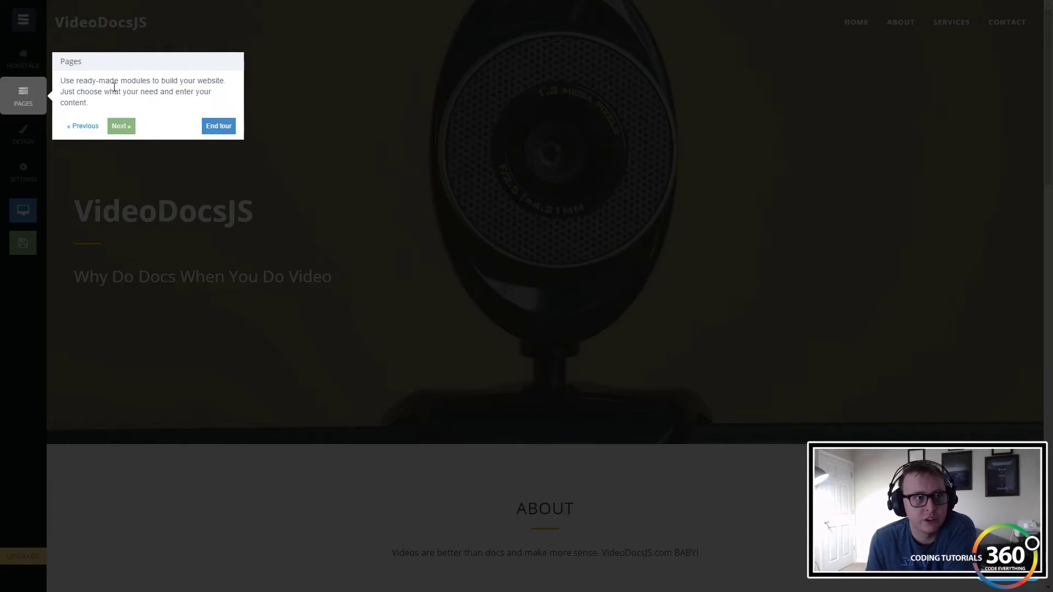
left_click(121, 127)
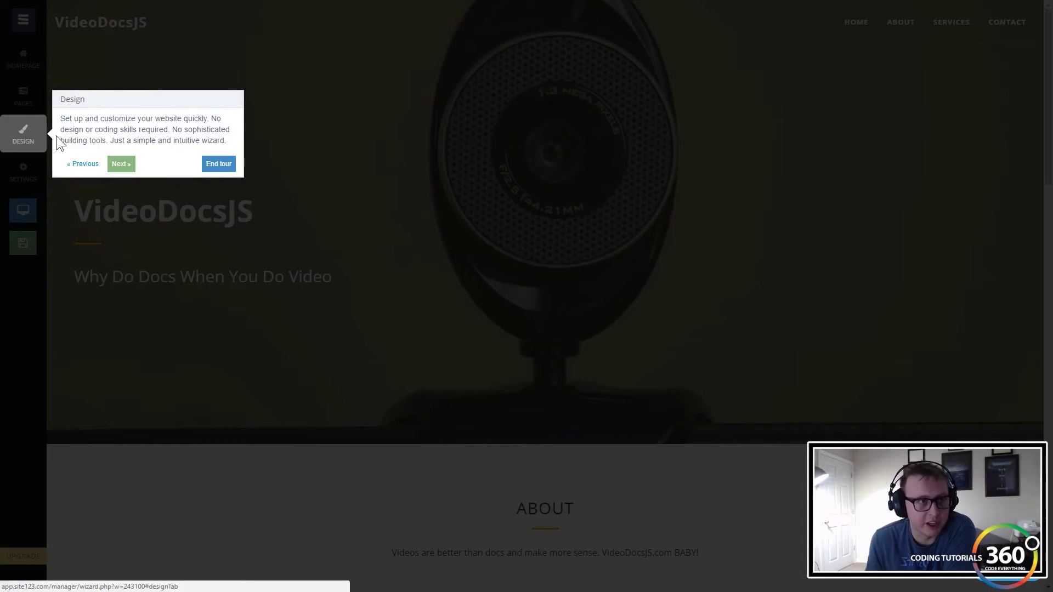
left_click(121, 164)
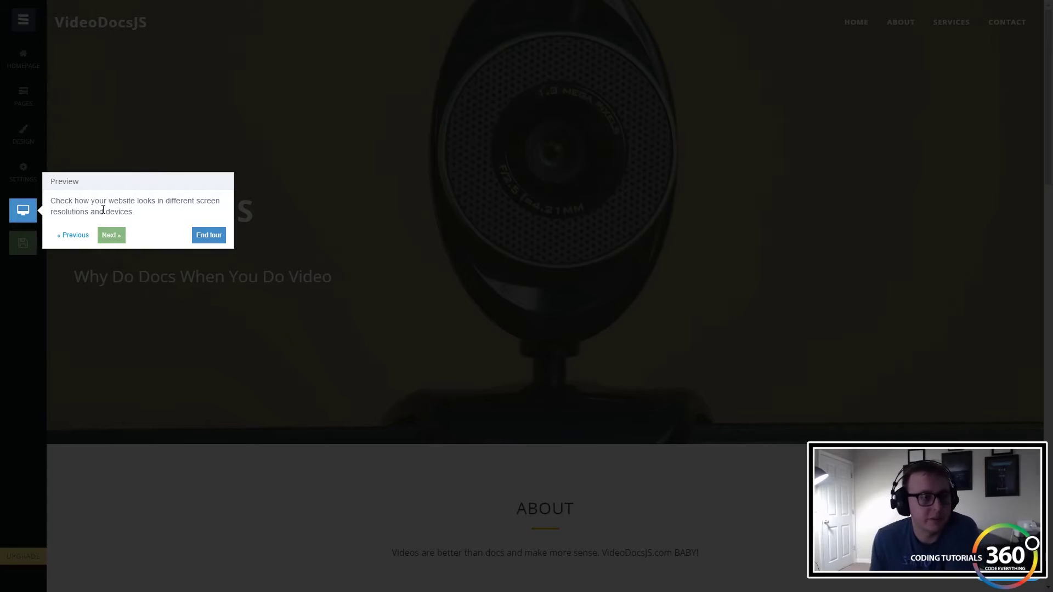
left_click(112, 236)
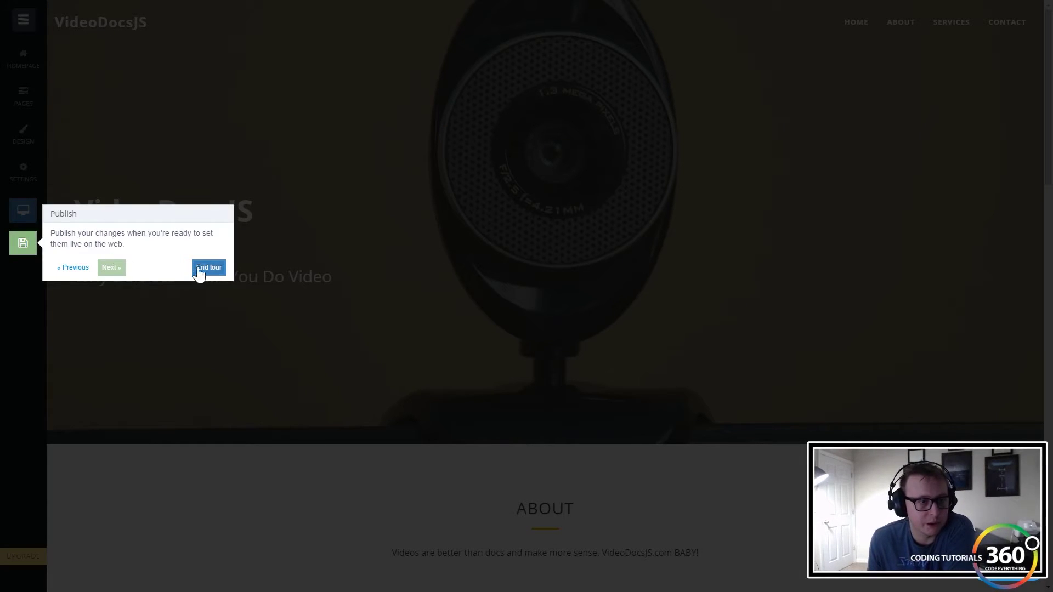
left_click(208, 267)
Switch the preview to Mobile and scroll through every section down to the footer and back
left_click(23, 214)
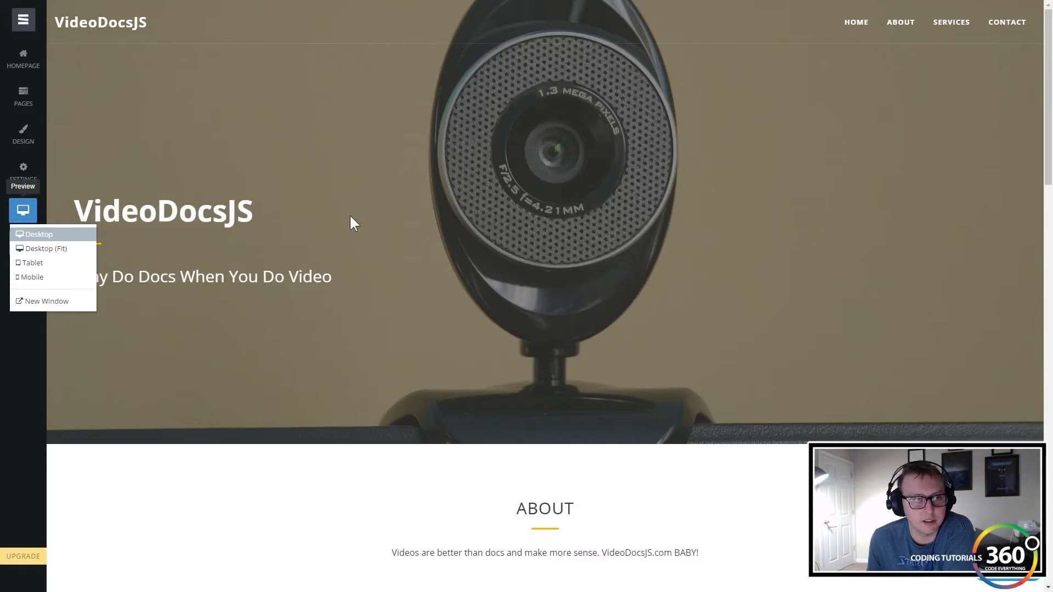
left_click(35, 277)
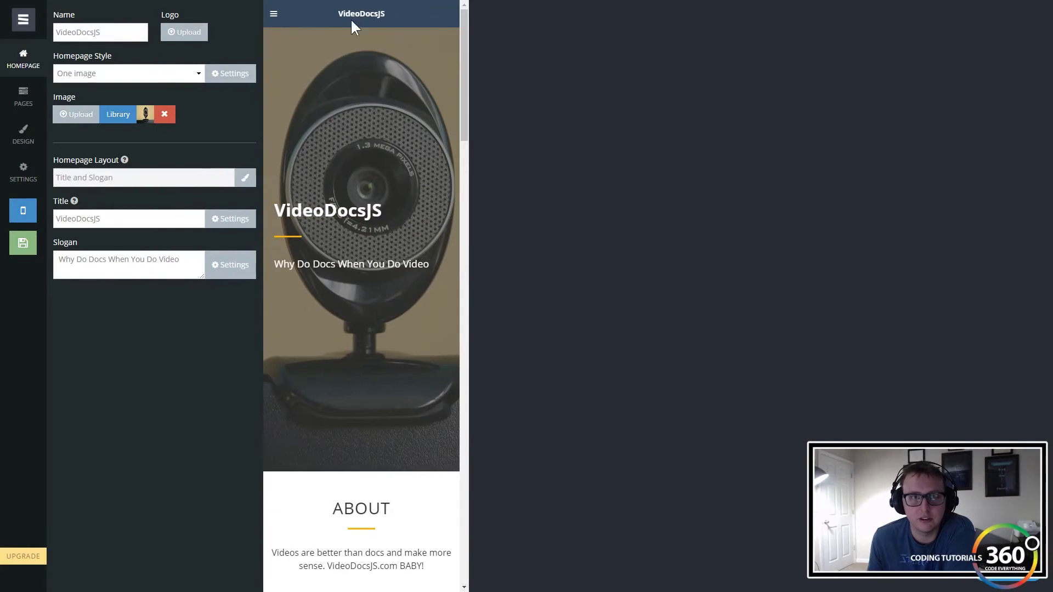
scroll(370, 140, "down", 10)
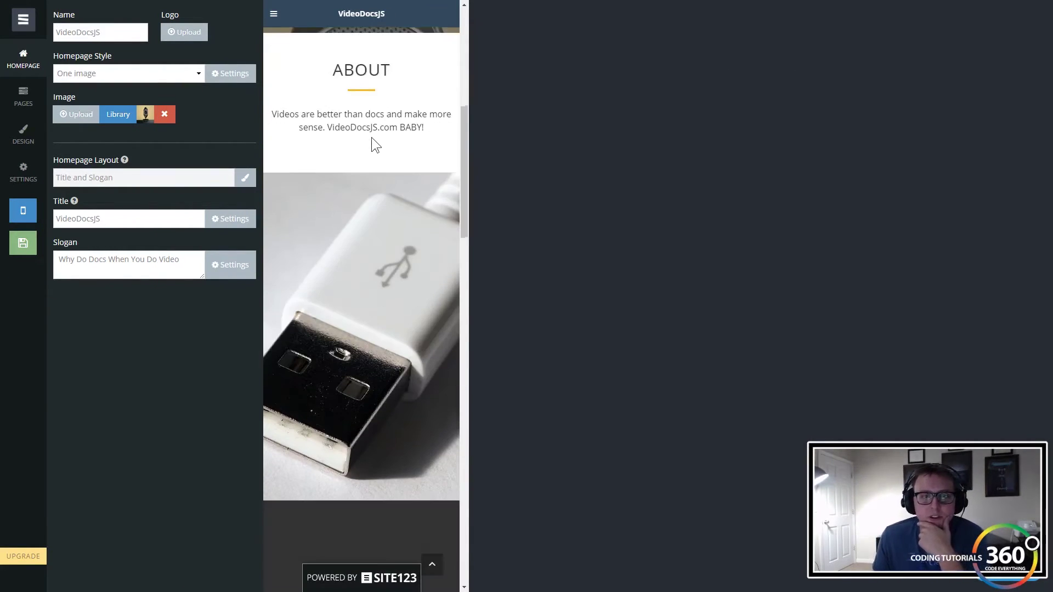
scroll(370, 140, "down", 10)
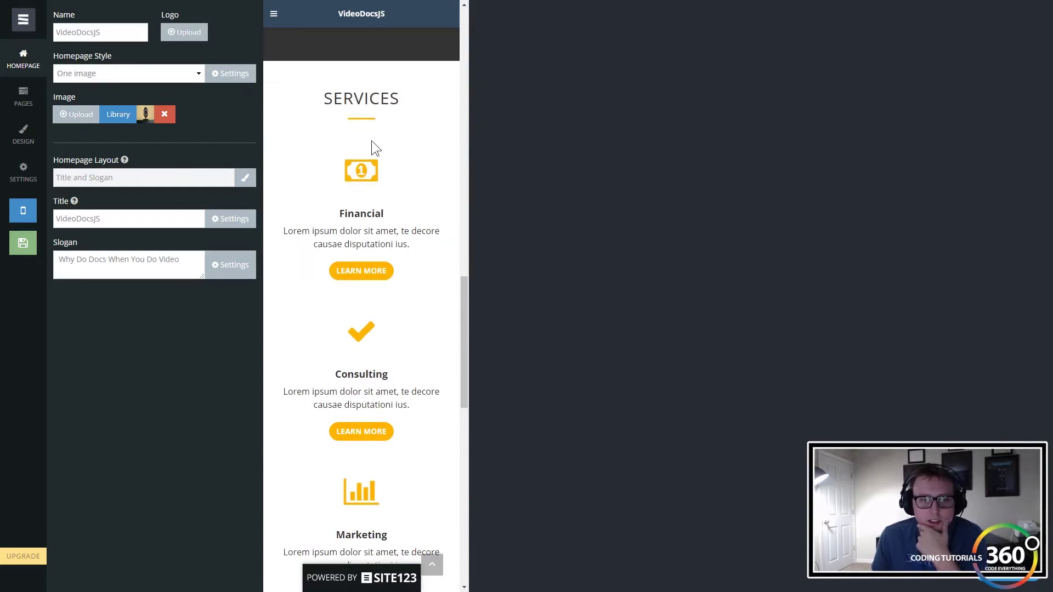
scroll(371, 140, "down", 9)
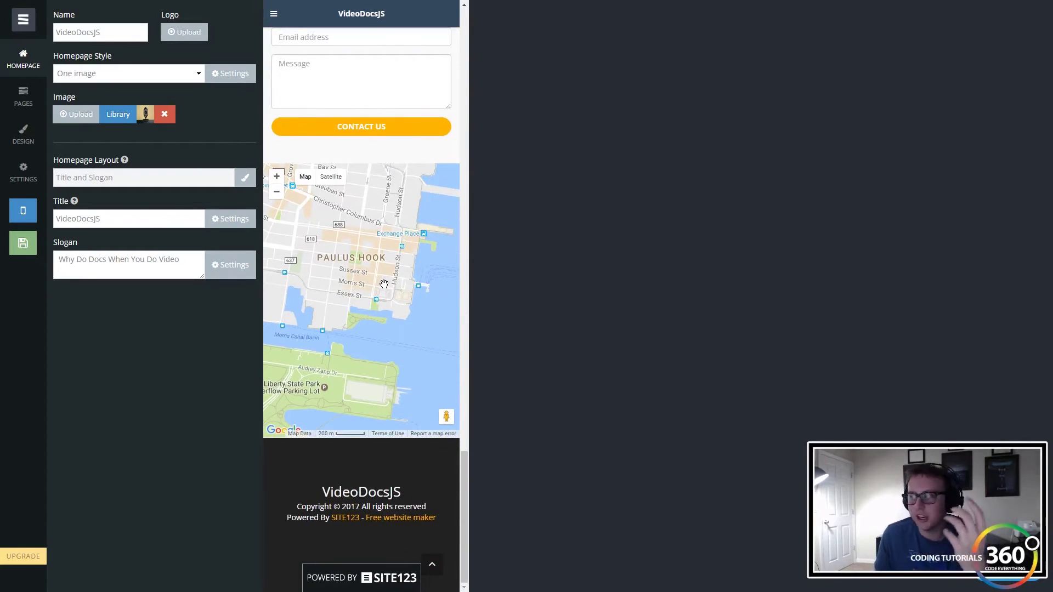
scroll(384, 285, "up", 20)
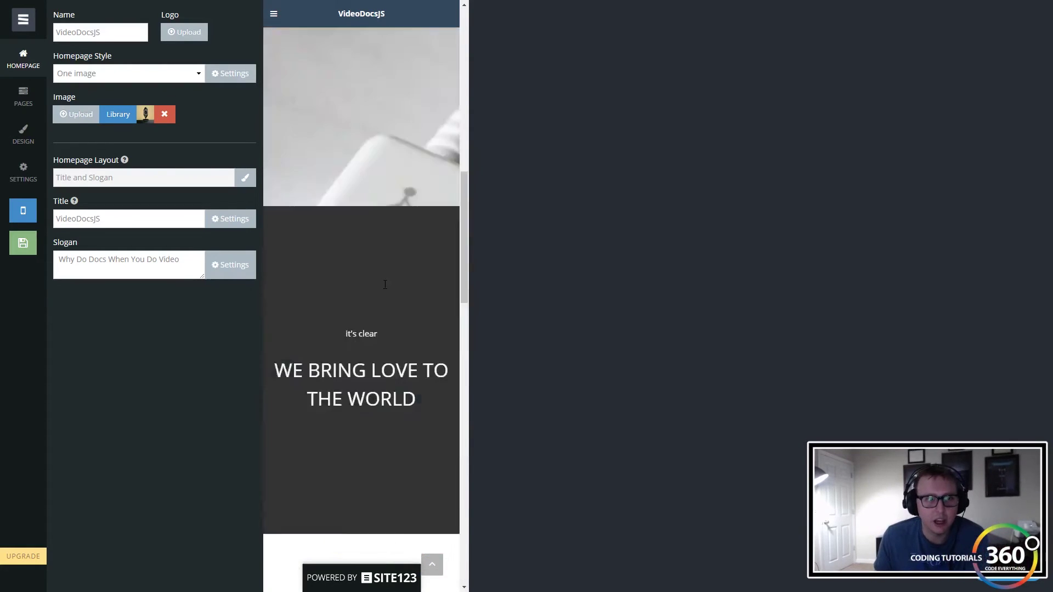
Change the homepage header style from Without image to Video
left_click(196, 77)
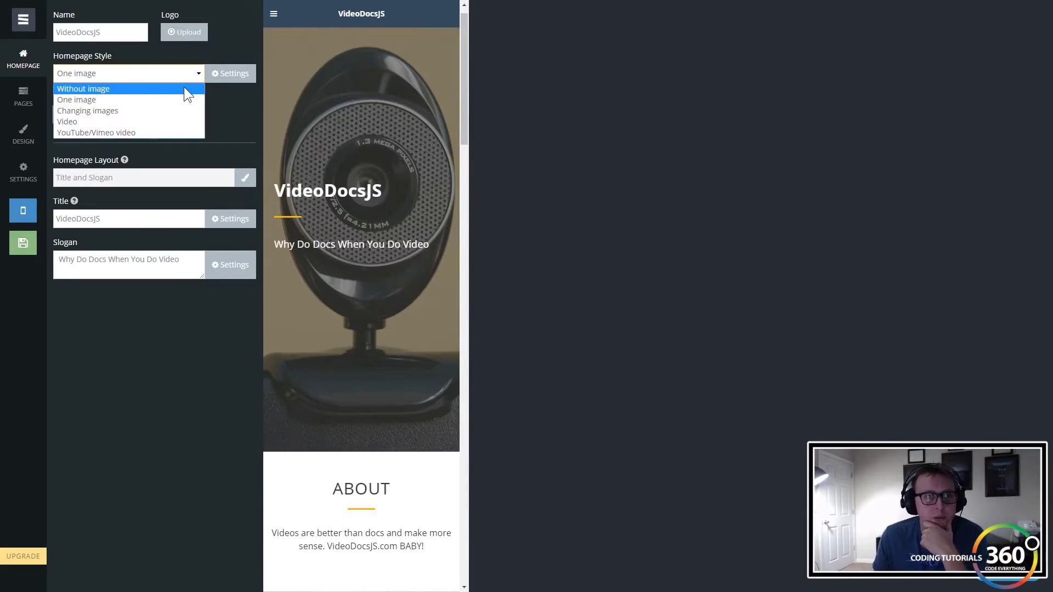
left_click(183, 87)
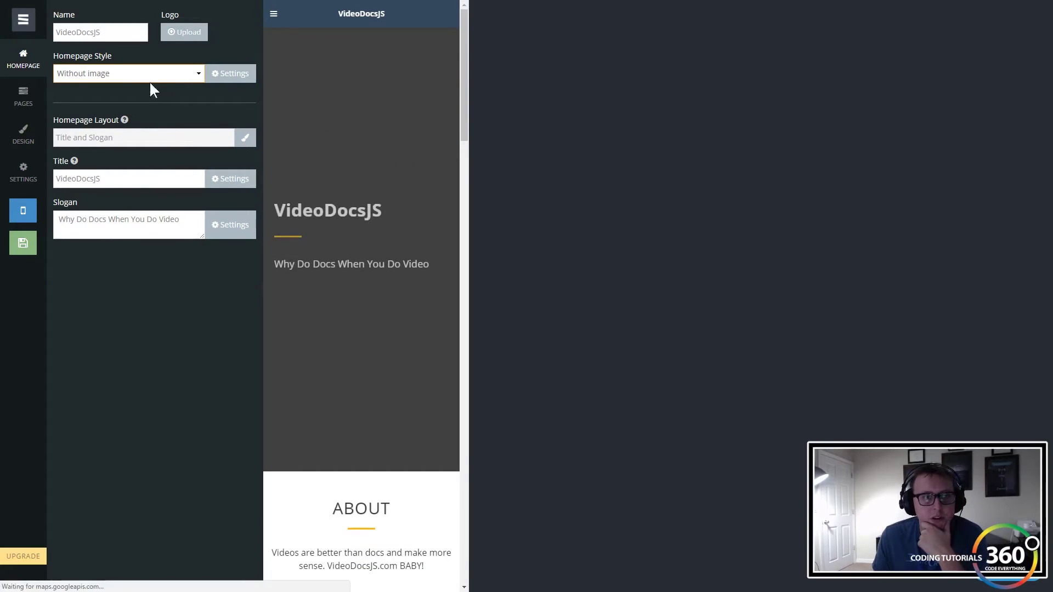
left_click(140, 77)
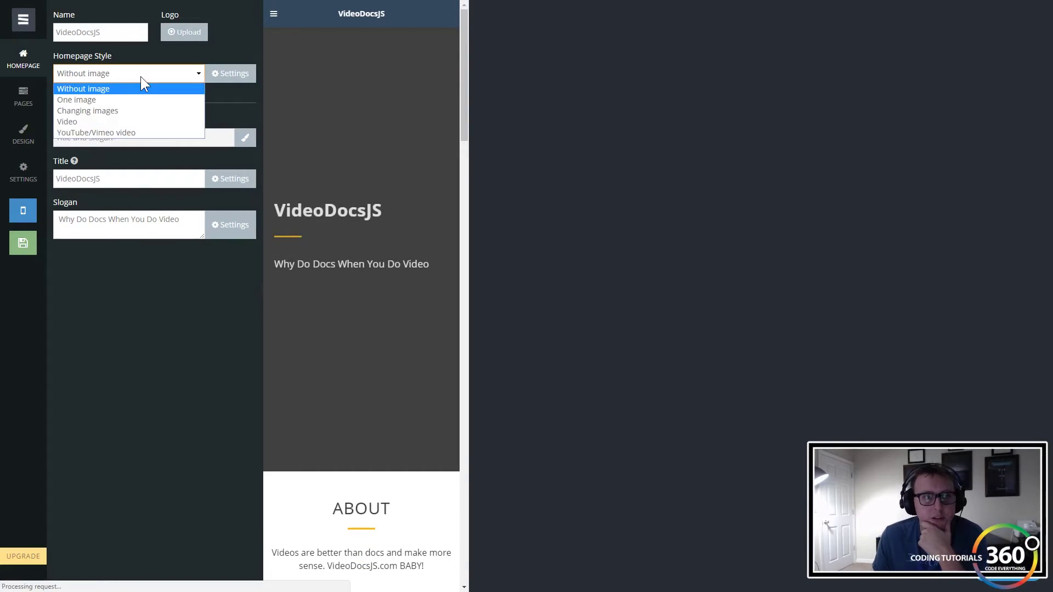
left_click(103, 122)
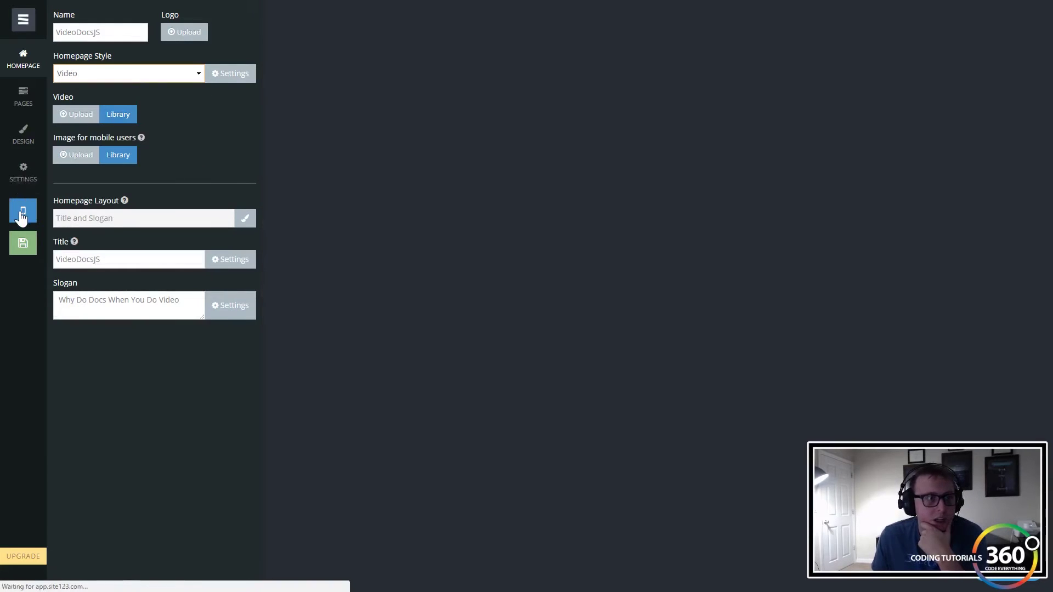
Preview the site at Tablet width, then return to Desktop
left_click(21, 214)
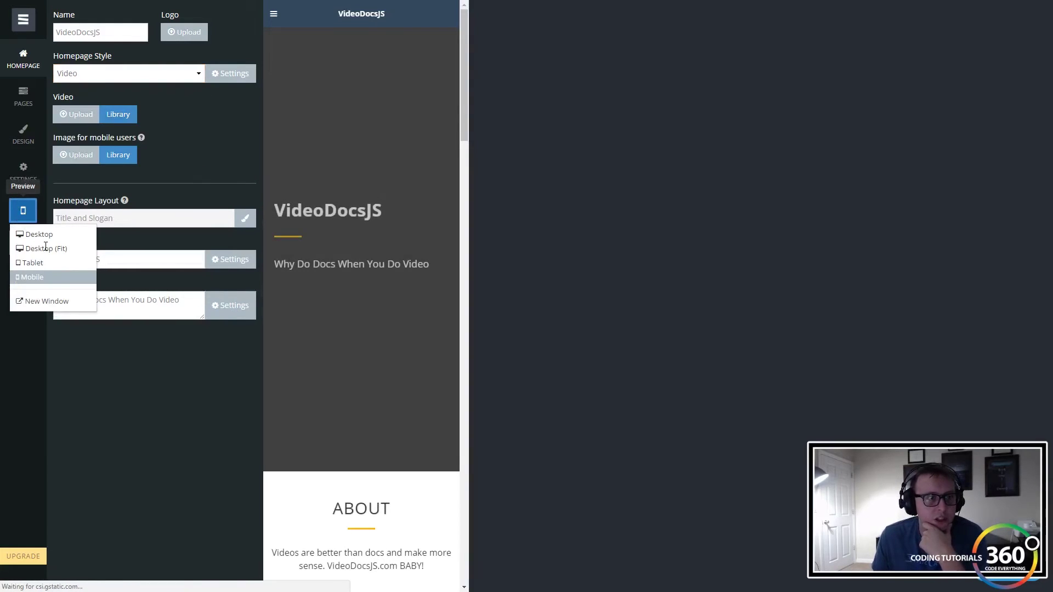
left_click(37, 264)
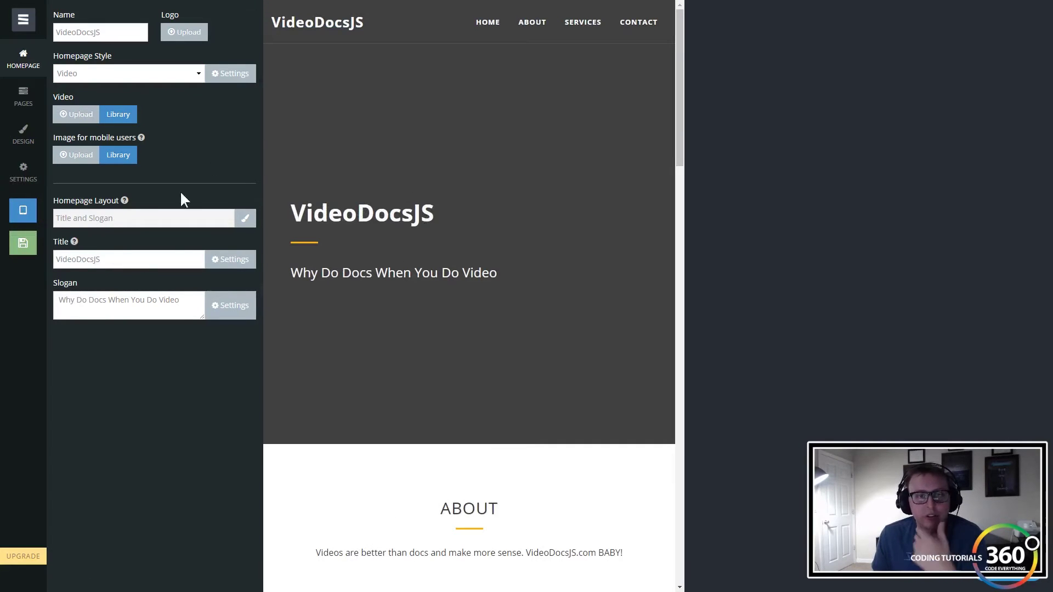
left_click(25, 218)
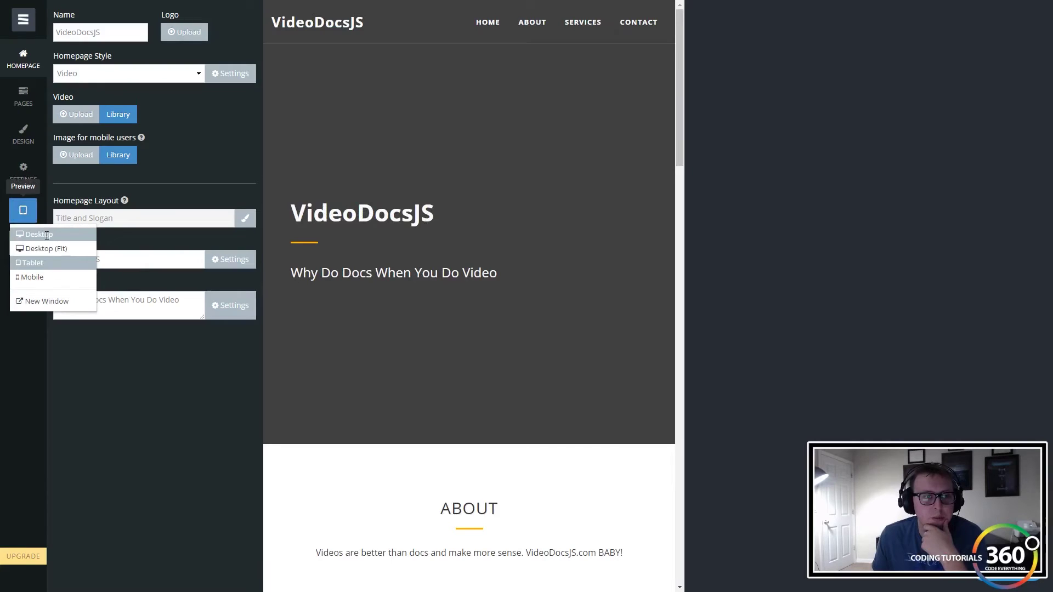
left_click(46, 234)
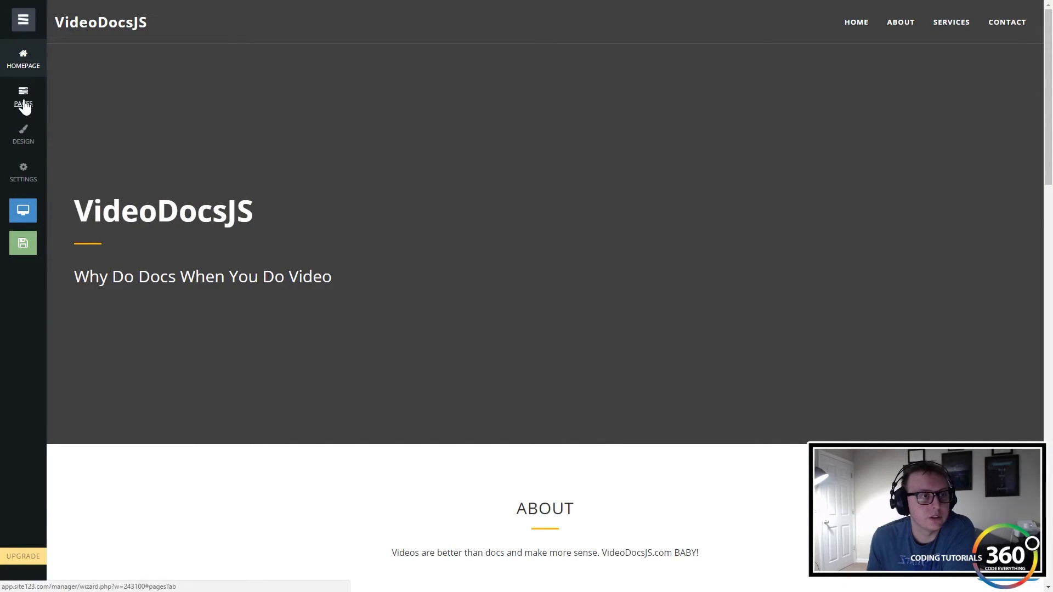
Try several Design layouts, settling on the row 2, column 3 layout
left_click(25, 135)
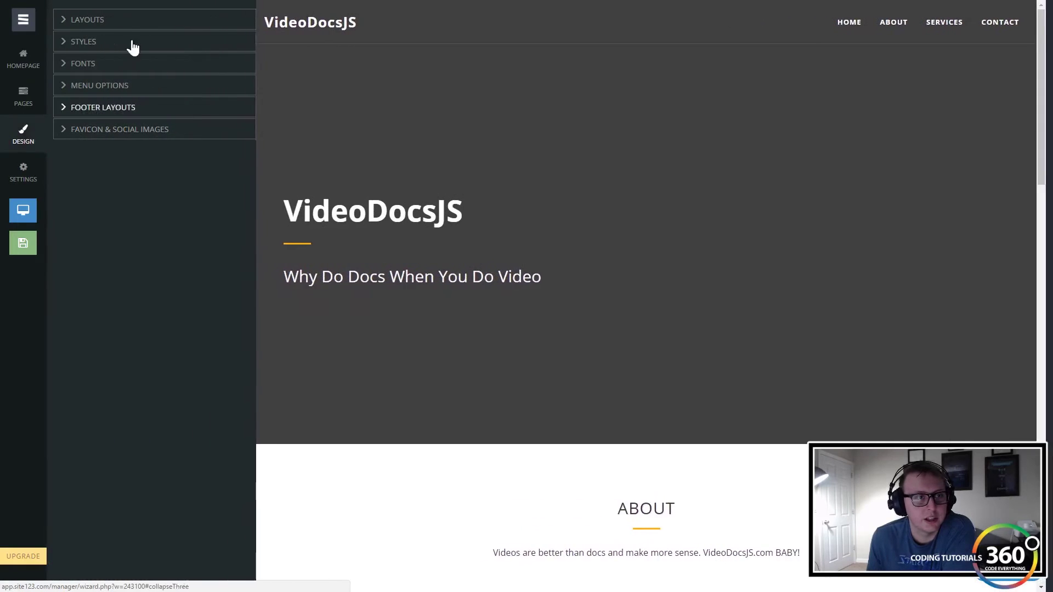
left_click(118, 20)
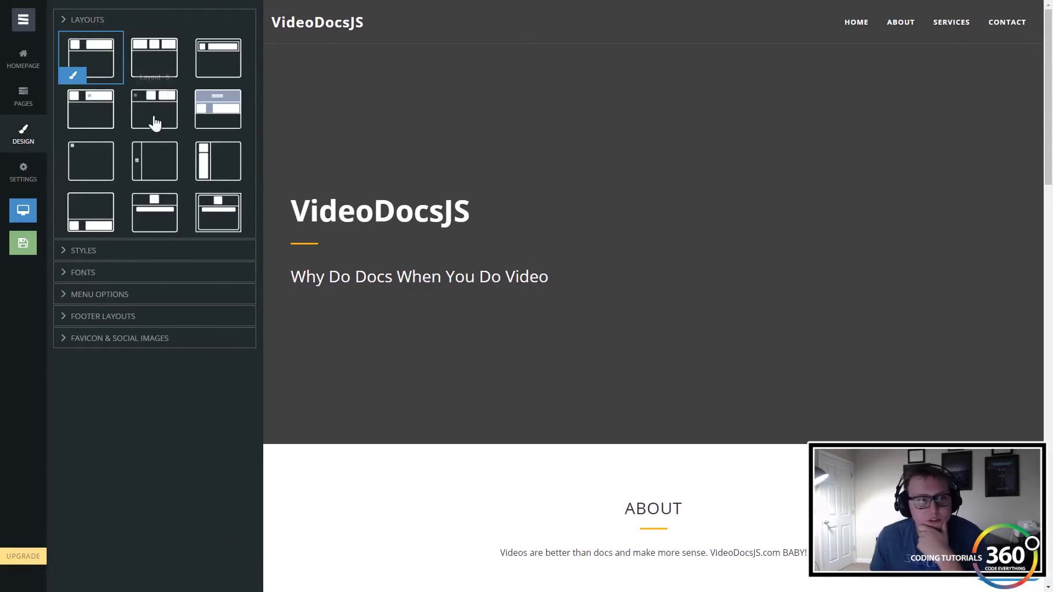
left_click(96, 161)
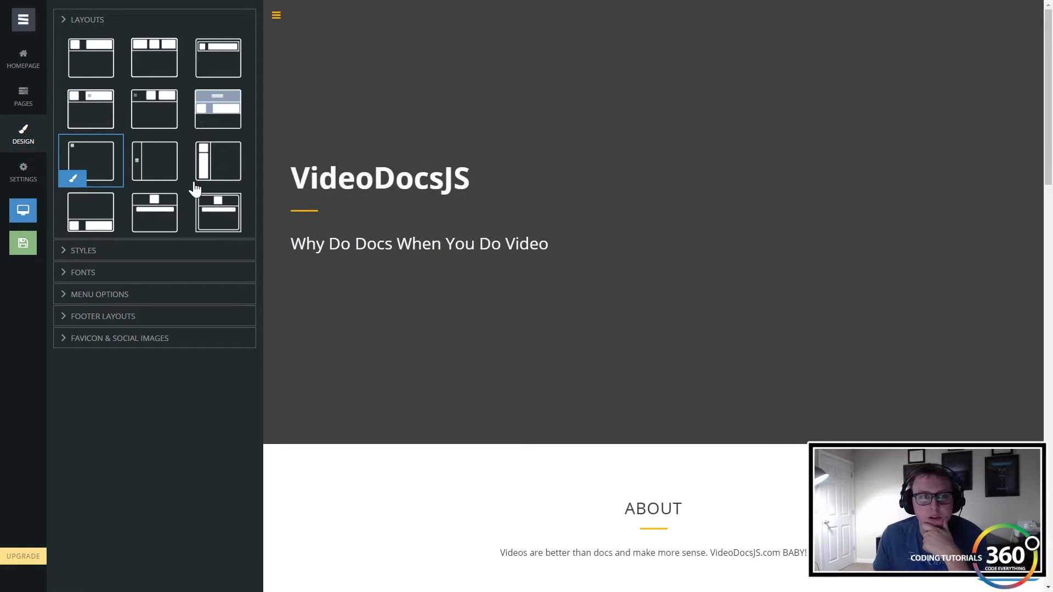
left_click(210, 167)
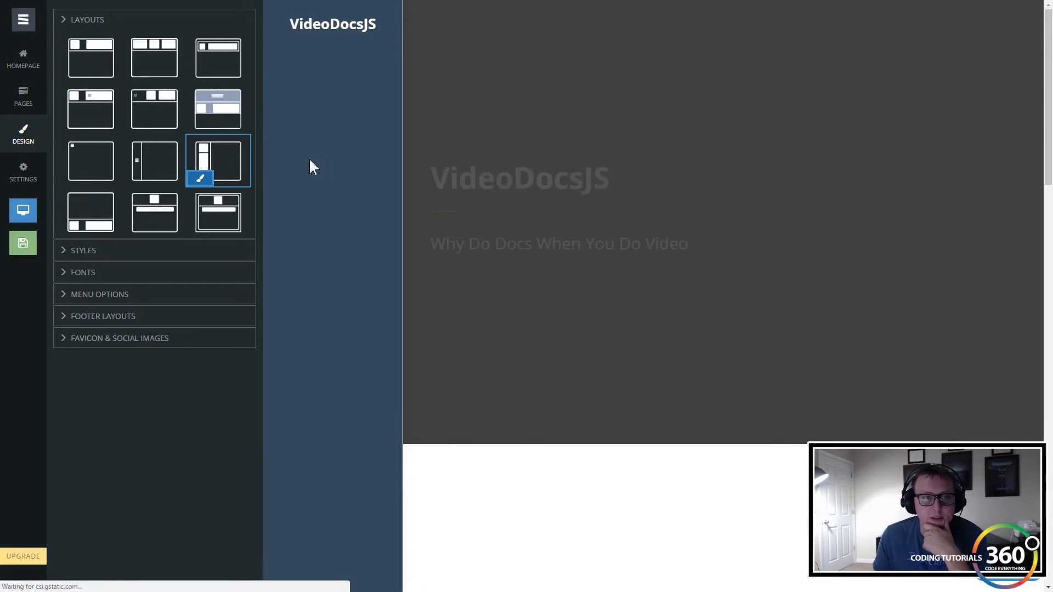
left_click(208, 107)
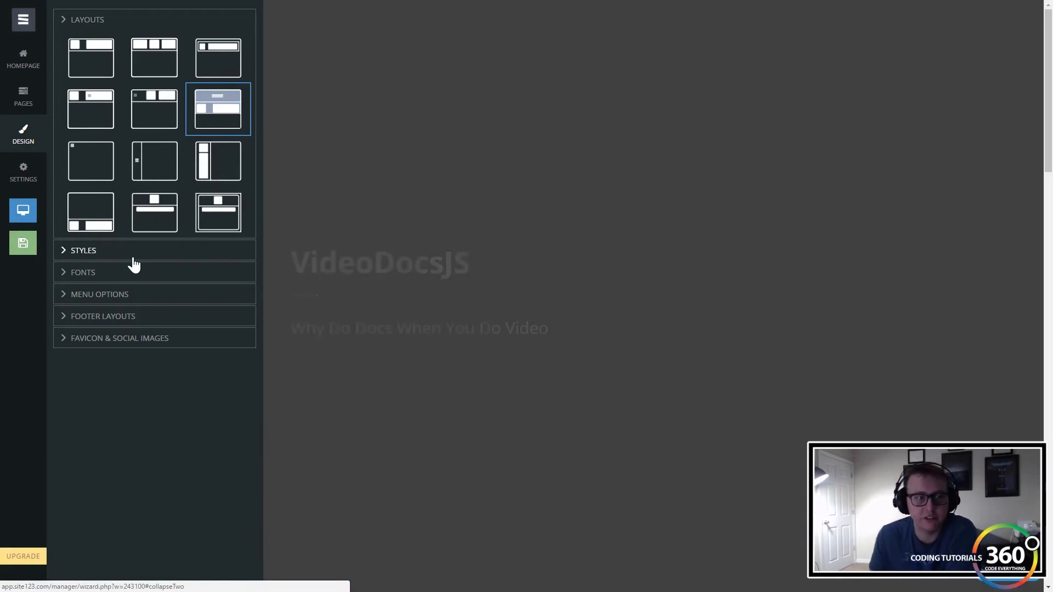
left_click(133, 255)
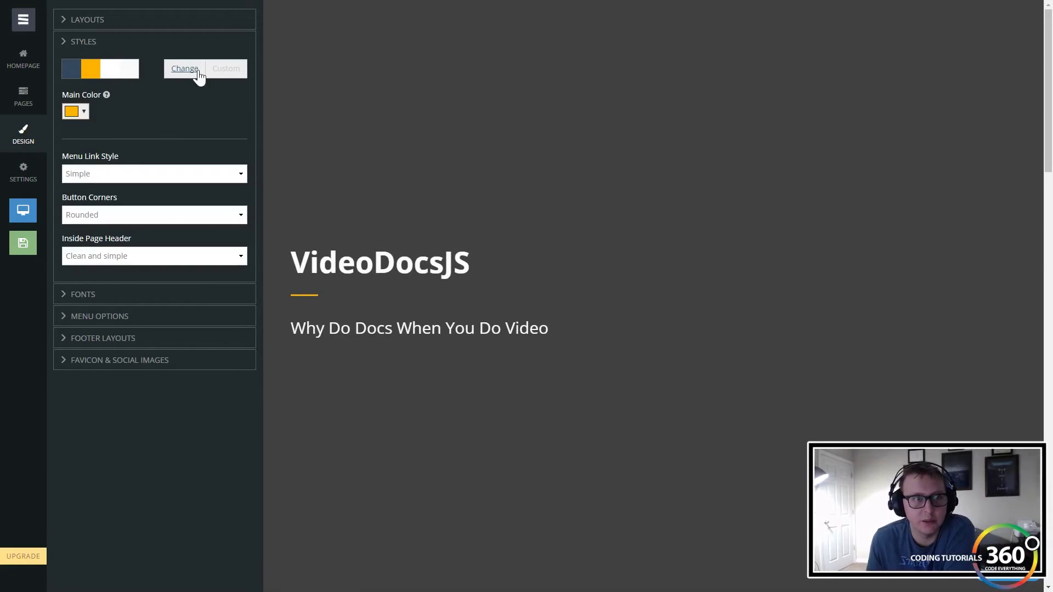
Set the site's main colour to blue
left_click(85, 112)
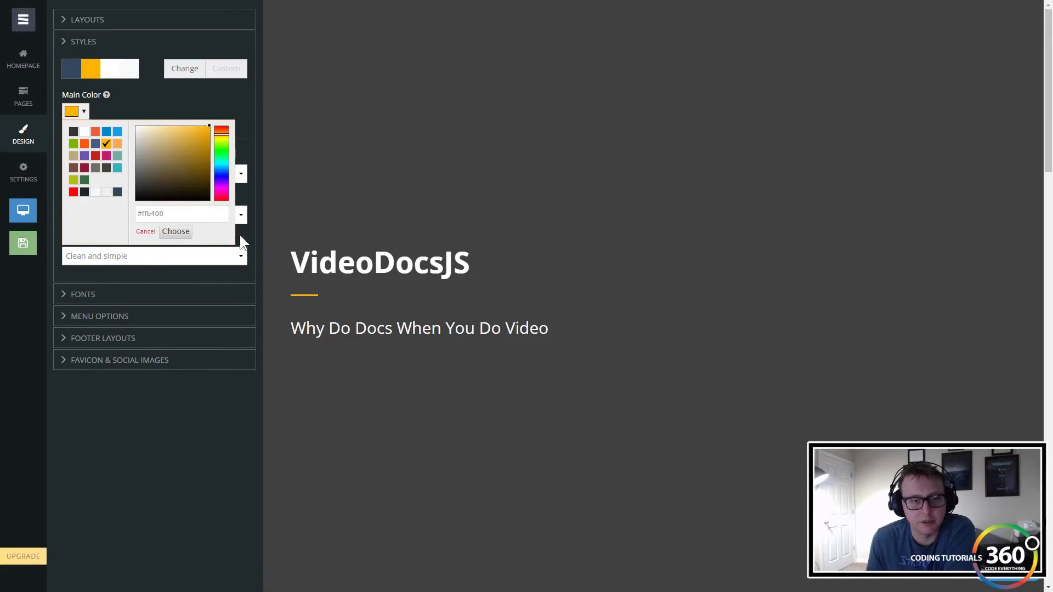
left_click(112, 131)
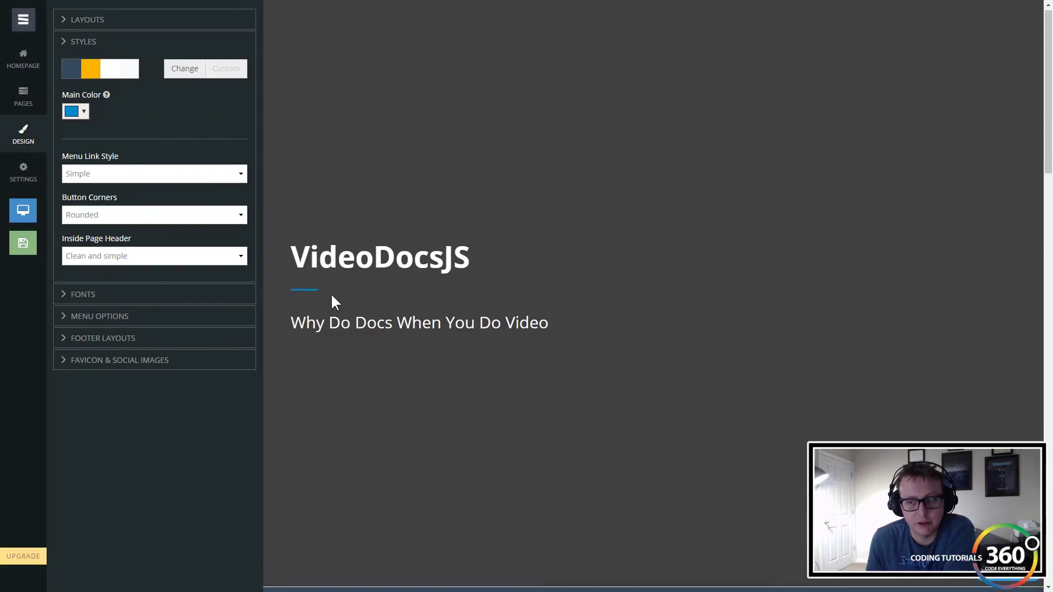
scroll(331, 301, "down", 8)
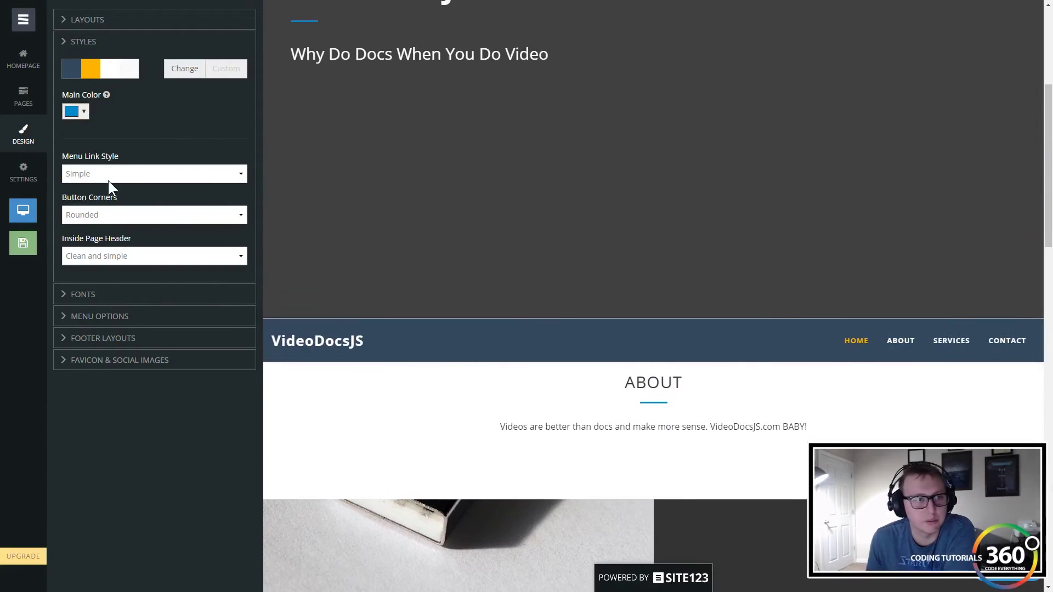
Make button corners Slightly rounded and inside page headers Clean with solid color
left_click(176, 214)
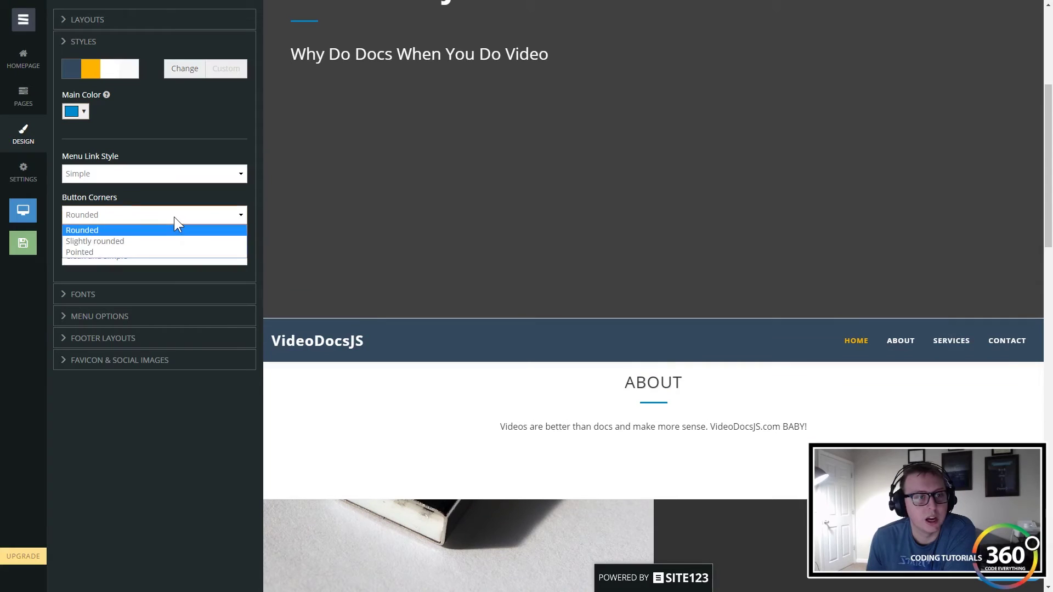
left_click(128, 242)
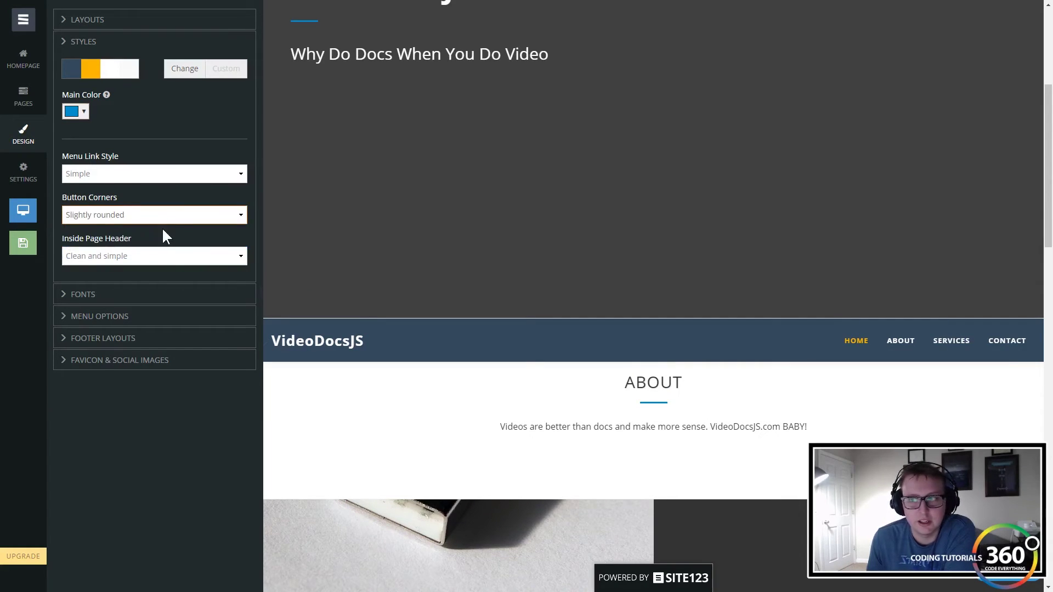
left_click(189, 260)
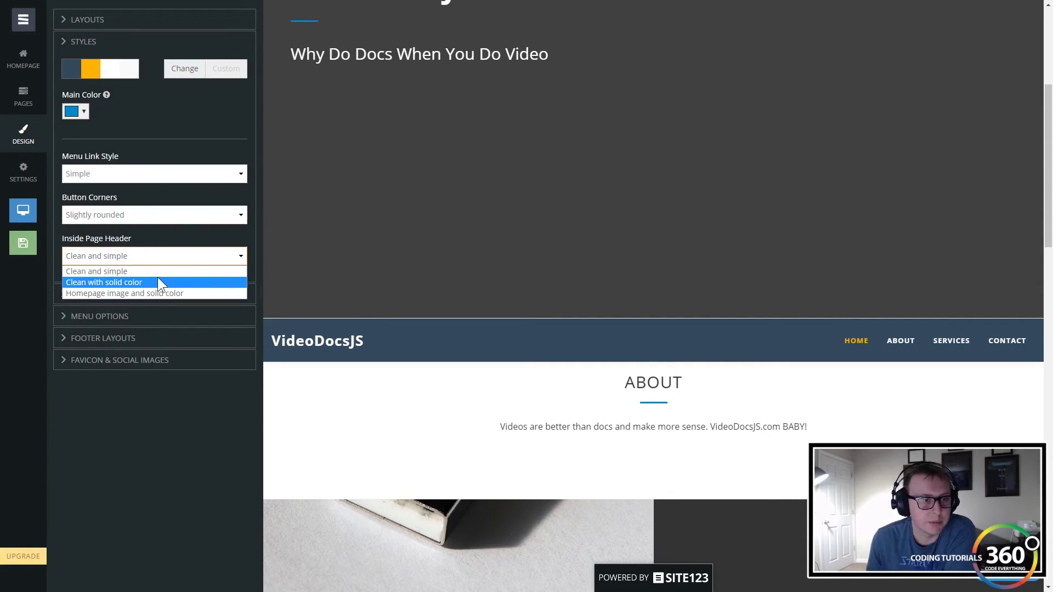
left_click(158, 280)
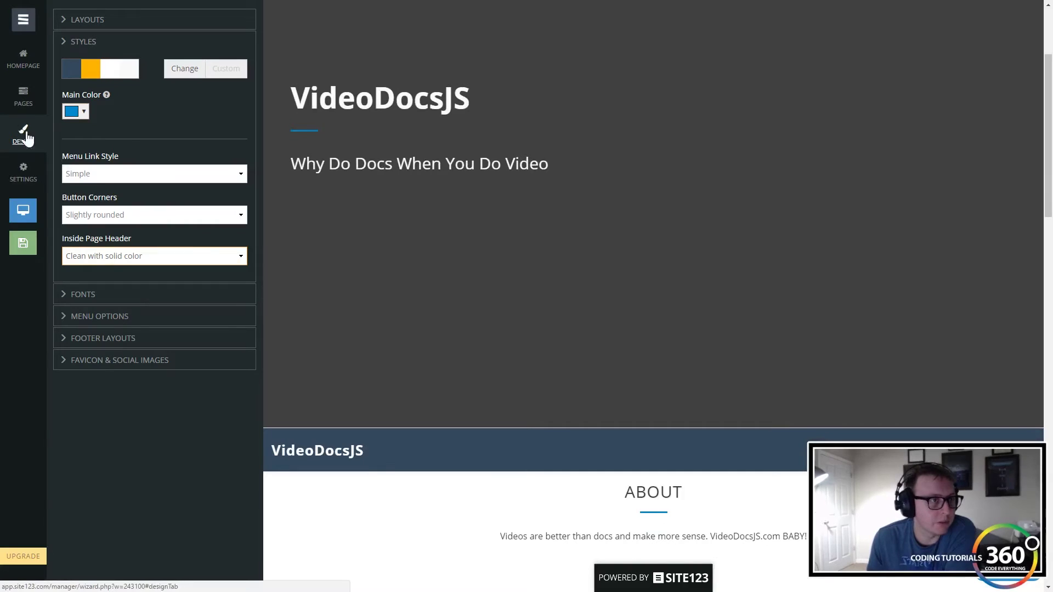
Set the homepage background style to YouTube/Vimeo video
left_click(24, 62)
left_click(127, 74)
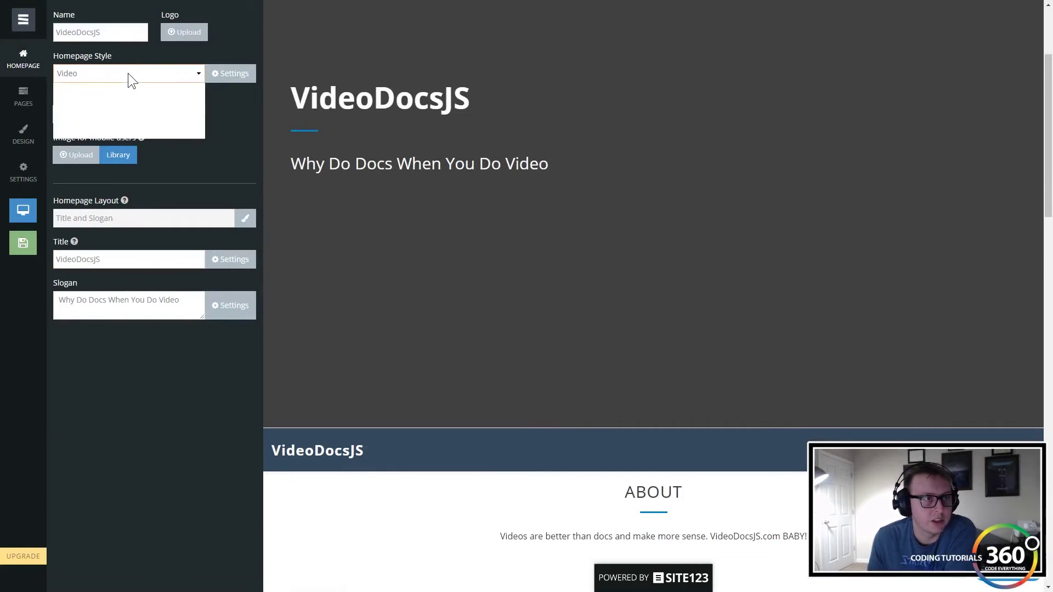
left_click(136, 129)
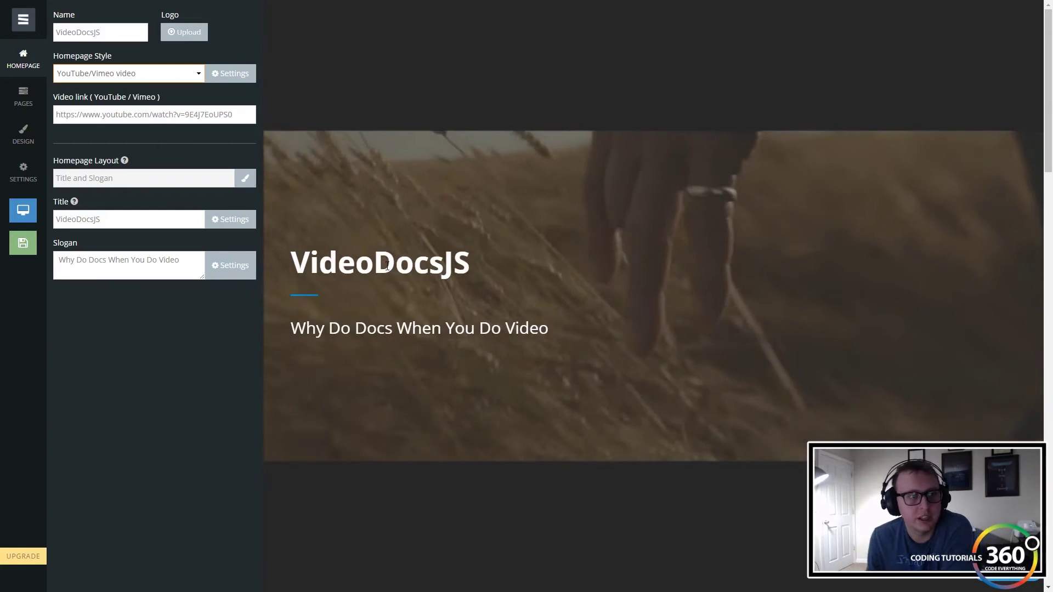
Choose the YouTube/Vimeo video (embedded) homepage layout
left_click(125, 183)
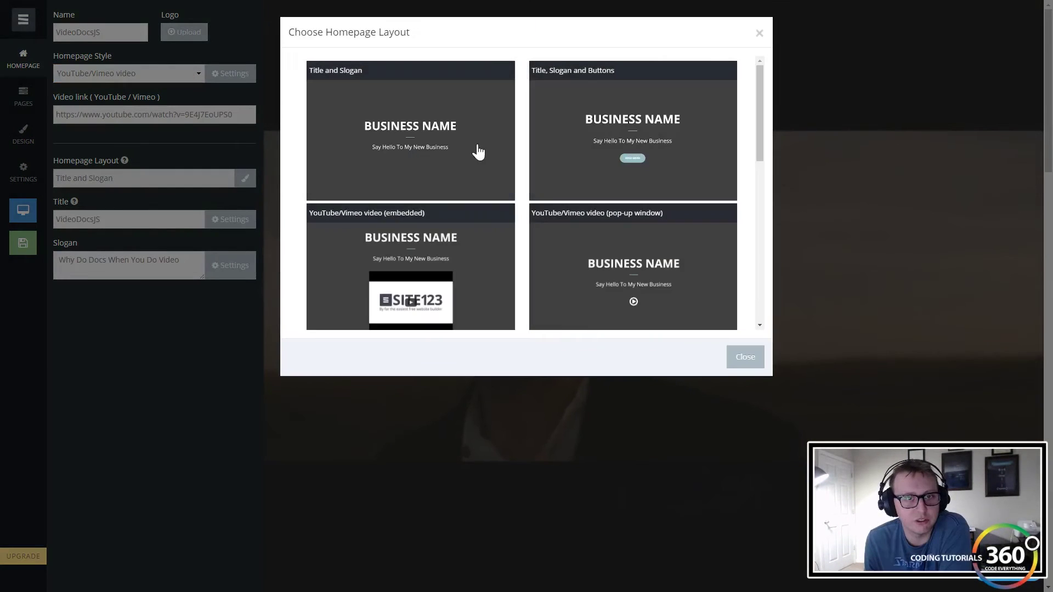
scroll(461, 186, "down", 1)
scroll(433, 219, "up", 1)
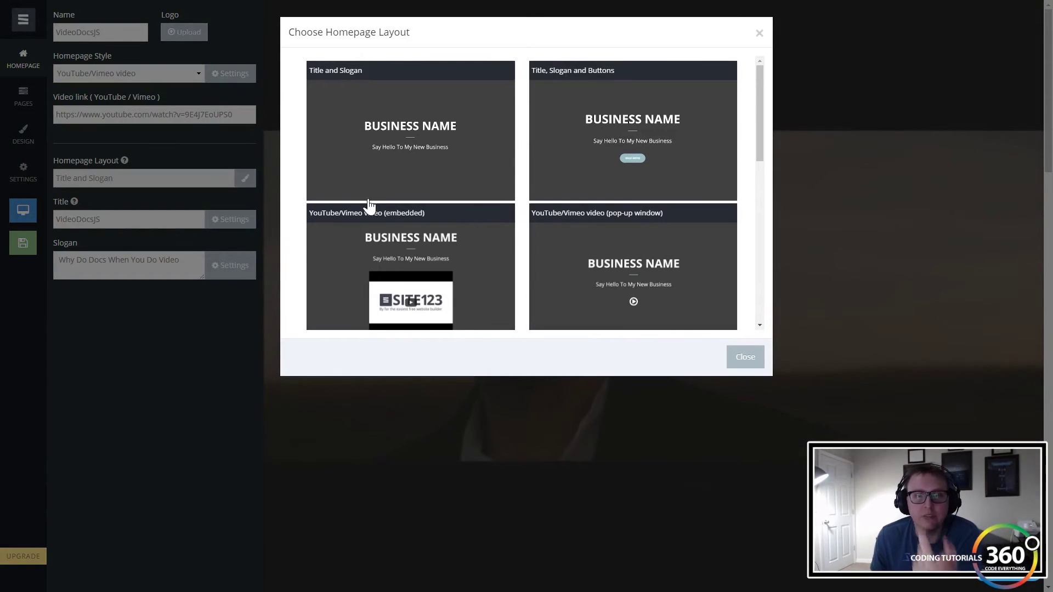
left_click(489, 227)
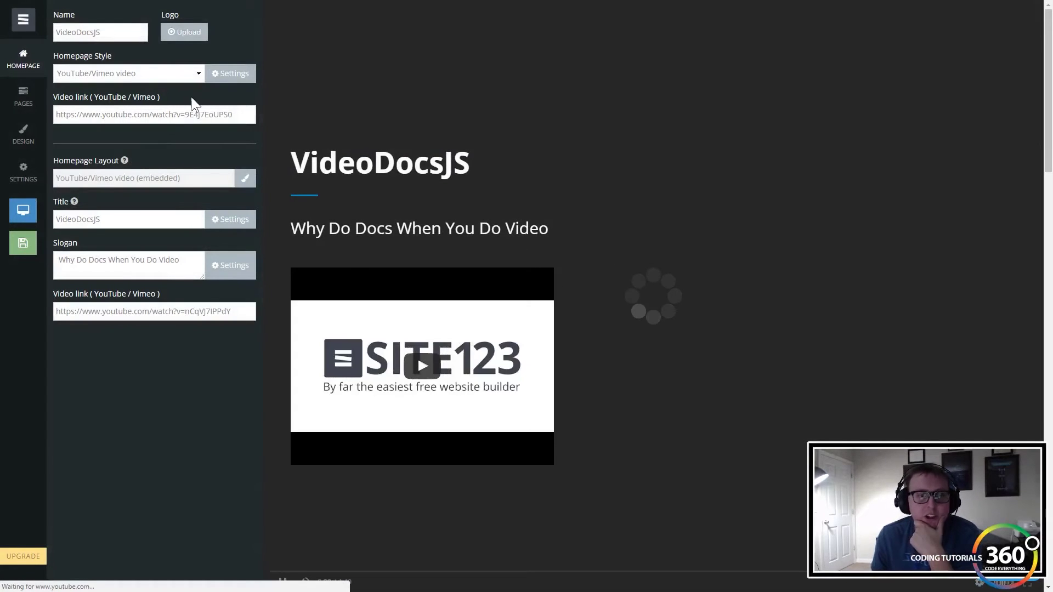
left_click(140, 68)
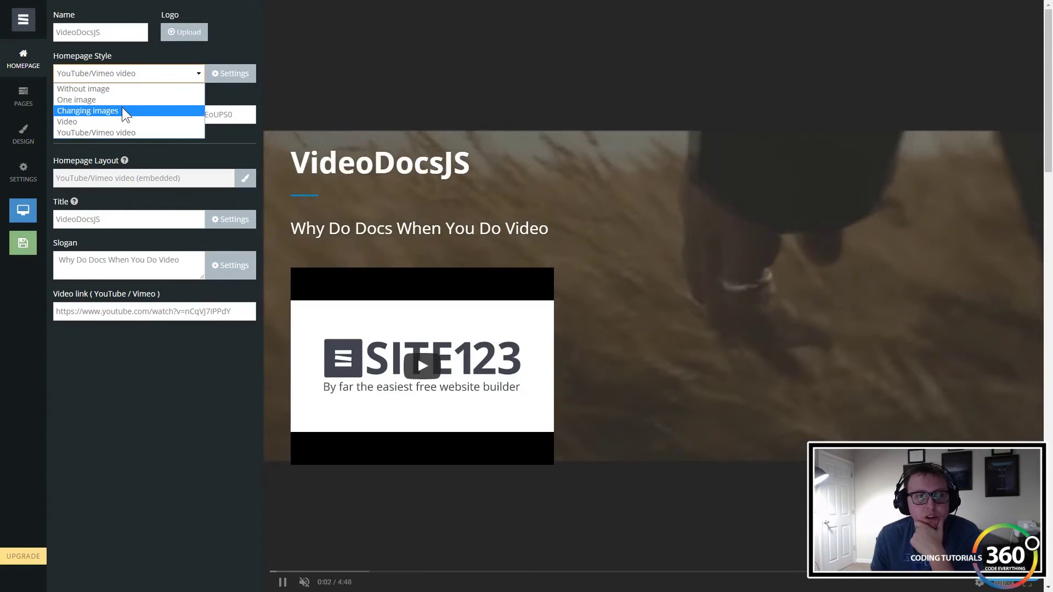
Switch the homepage background to Changing images and rename the site YouTube.com/CodingTutorials360
left_click(122, 110)
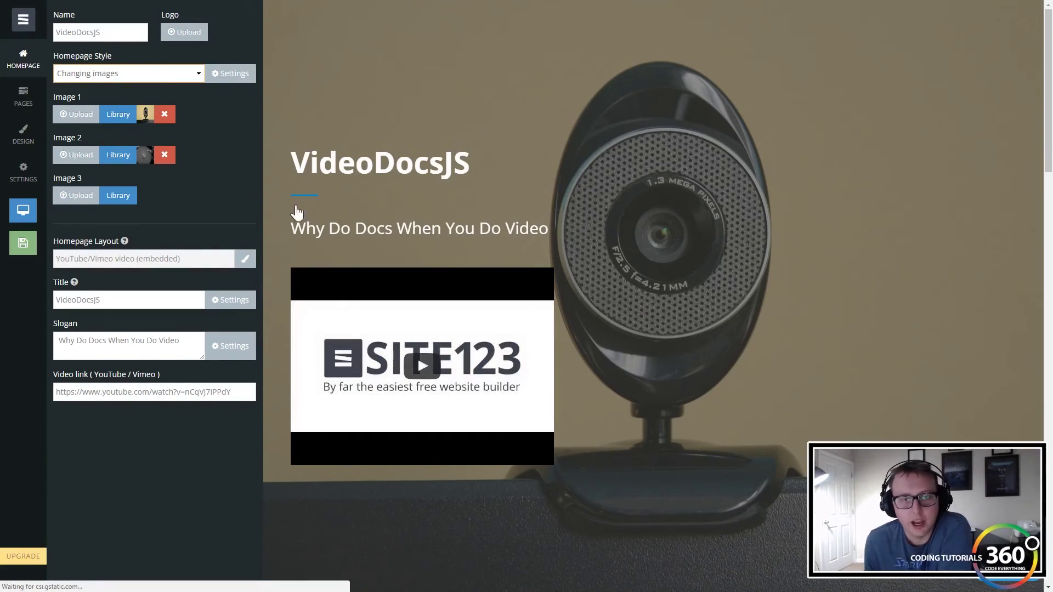
double_click(125, 31)
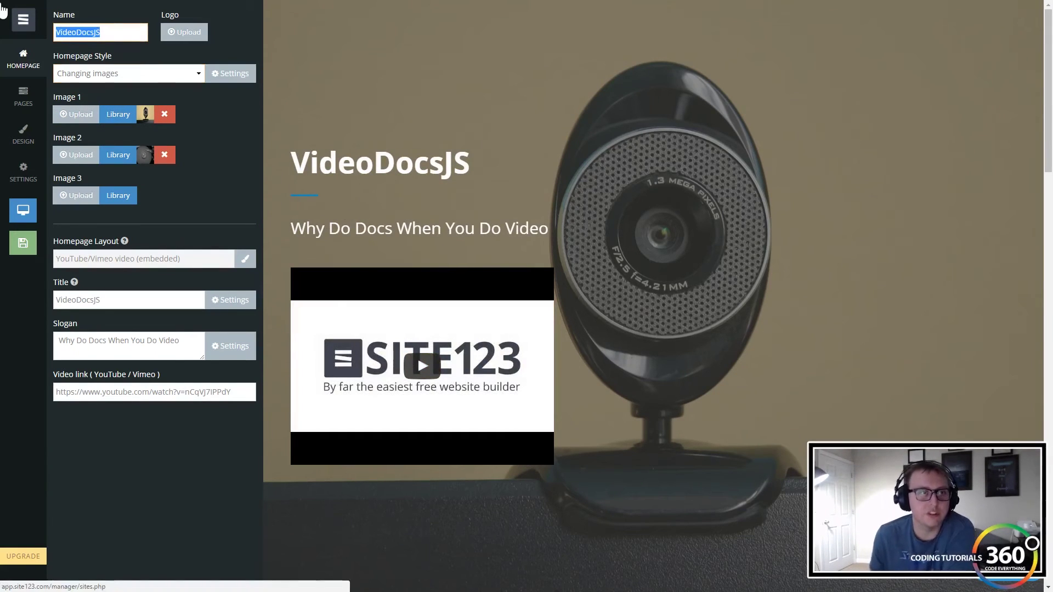
key("BackSpace")
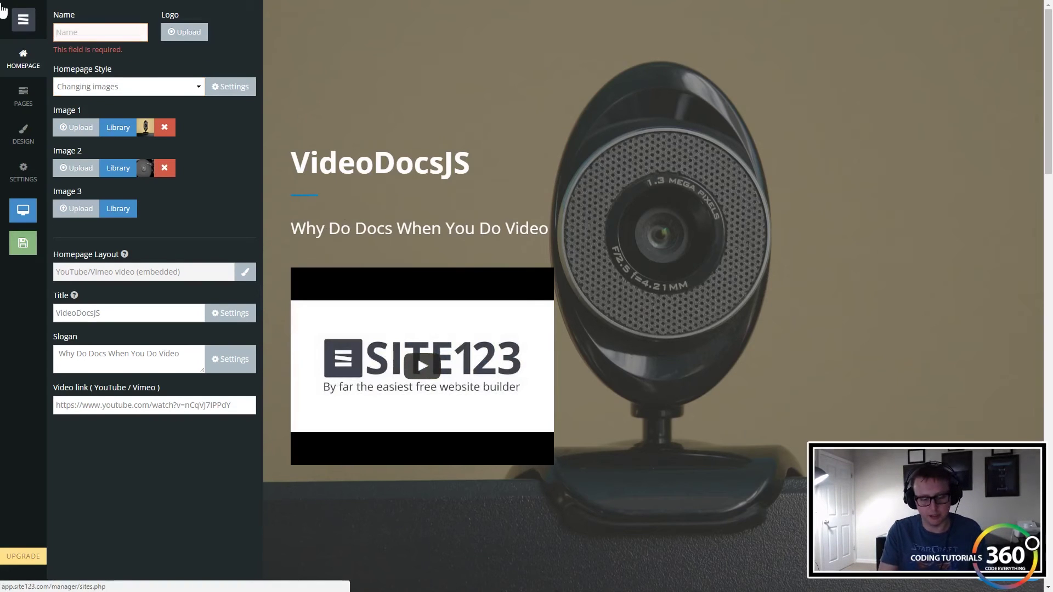
type("YouTube.com/Coding")
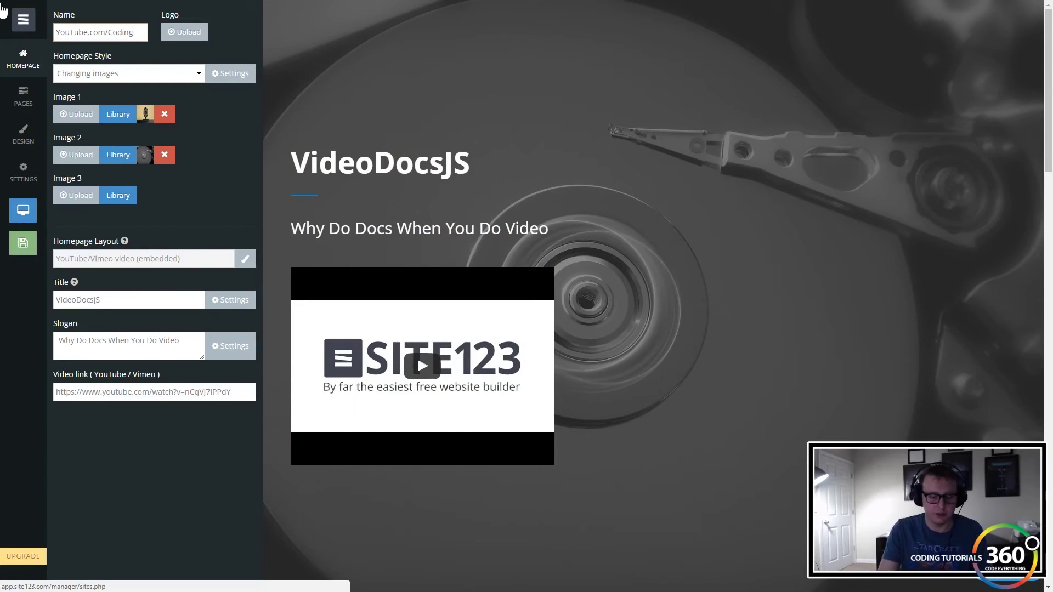
type("Tutopr")
key("BackSpace")
key("BackSpace")
type("rials")
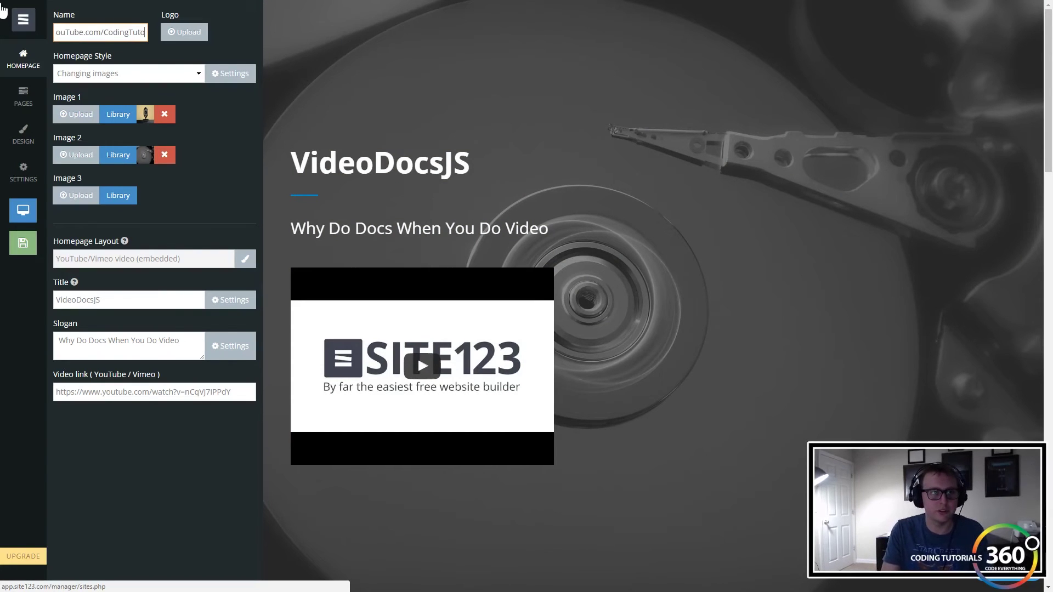
type("360")
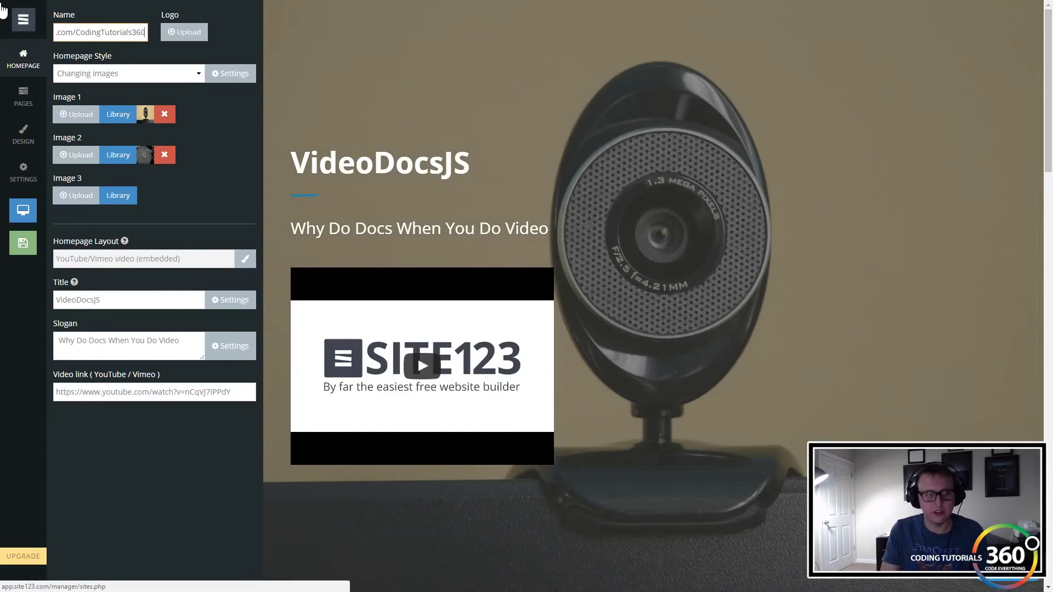
Confirm the new site name and upload logoSquare.jpg from Creative Cloud Files as the site logo
left_click(235, 34)
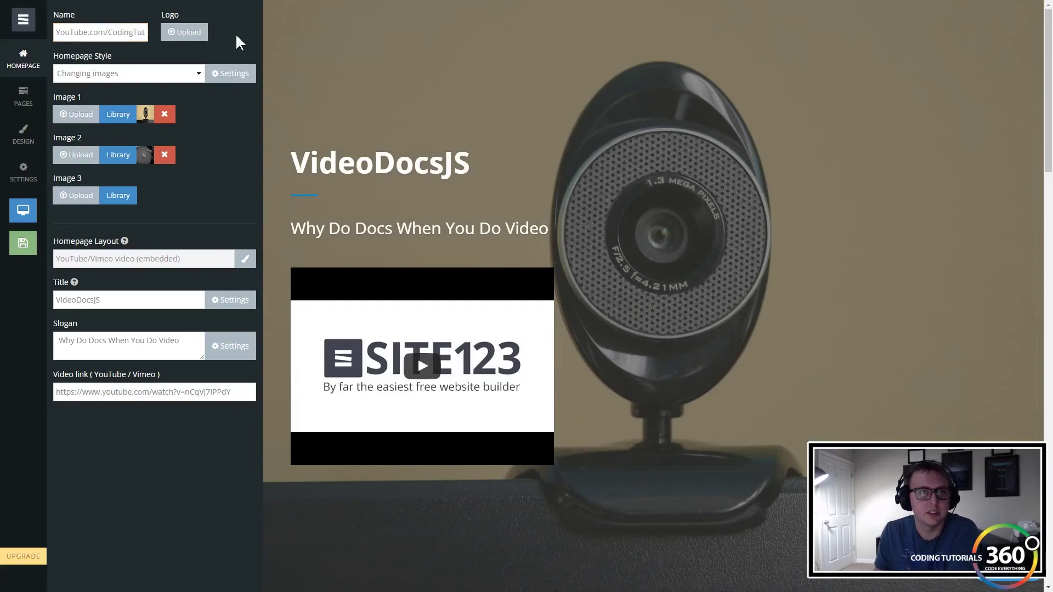
left_click(193, 33)
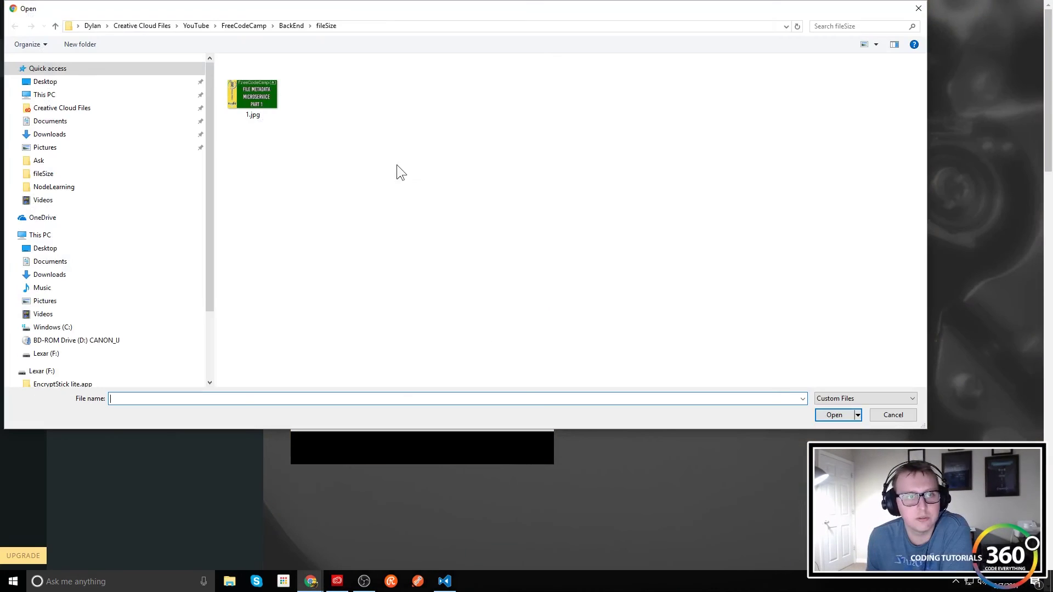
left_click(74, 108)
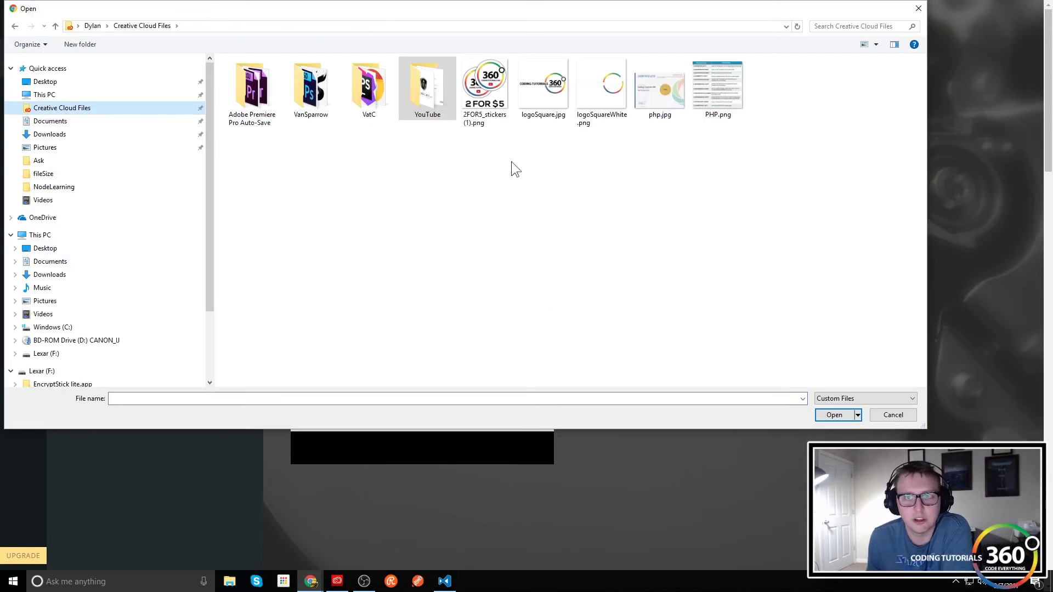
double_click(551, 98)
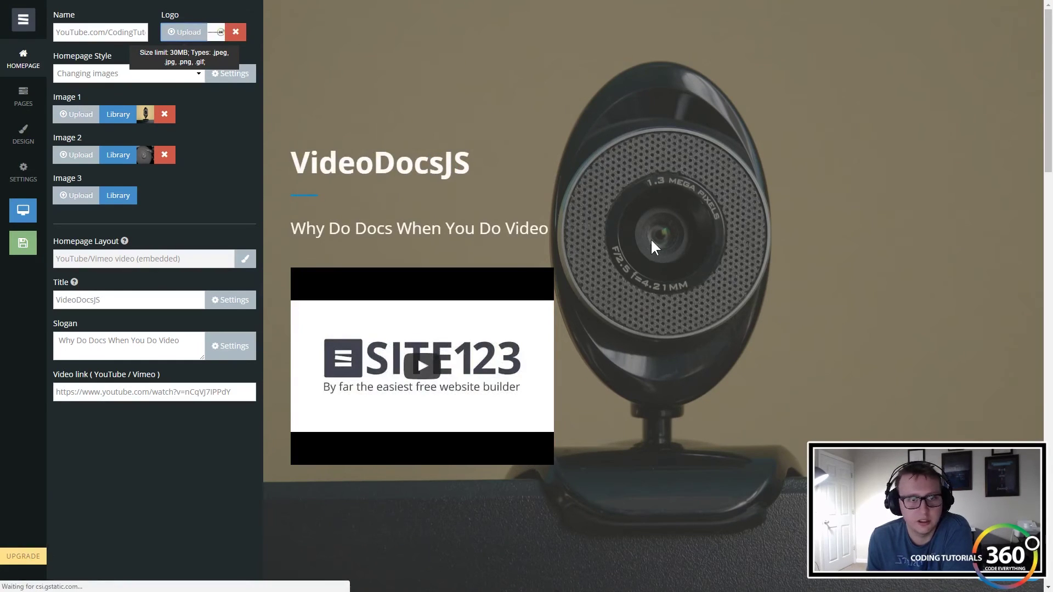
Bring up the site's Pages list: About, Promo - Image, Services, Contact
scroll(647, 246, "down", 4)
scroll(388, 453, "down", 4)
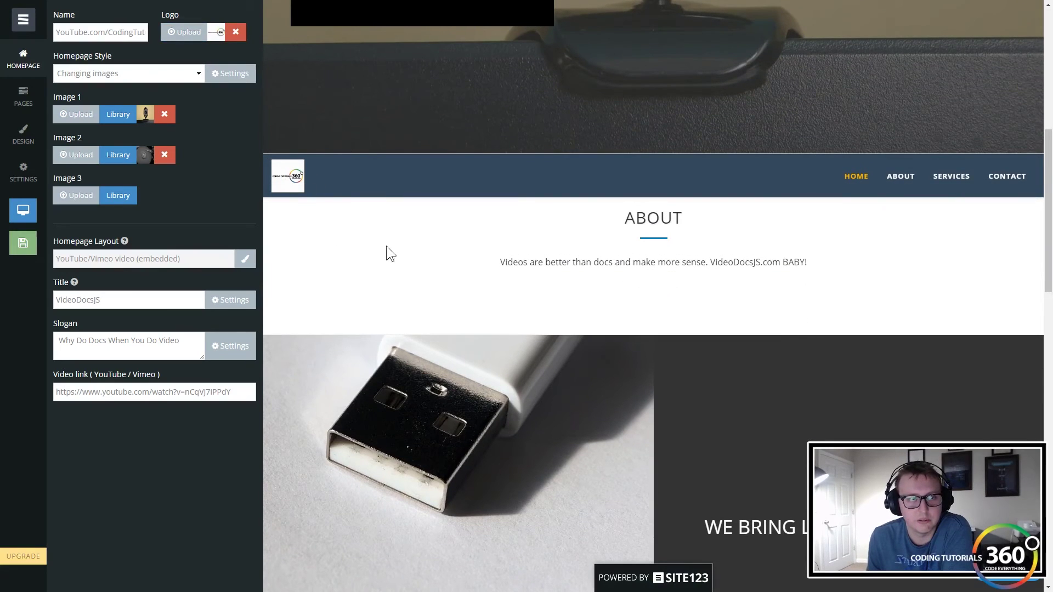
scroll(406, 281, "down", 1)
scroll(402, 282, "up", 8)
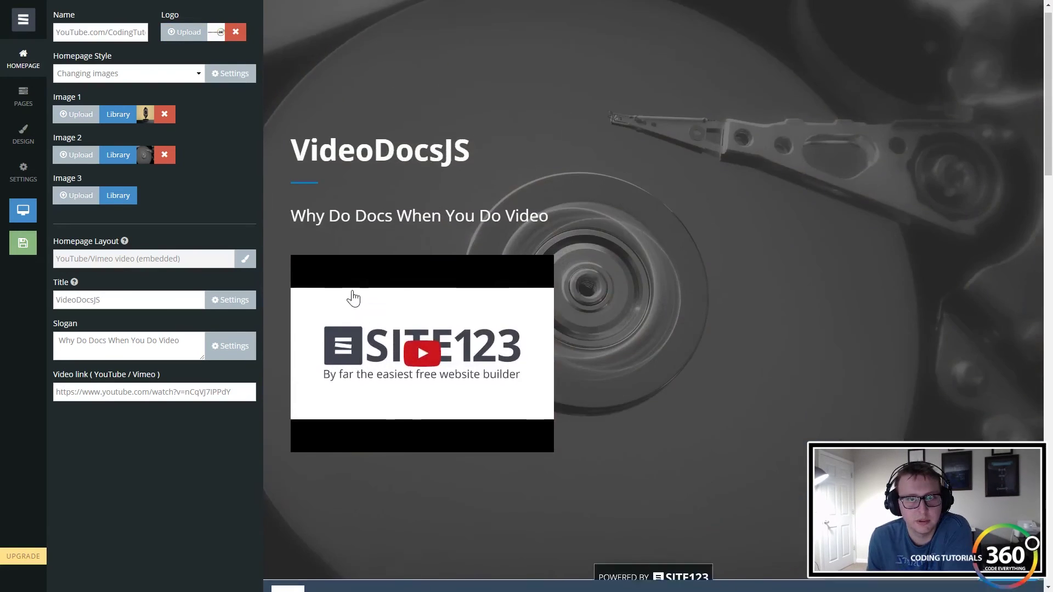
scroll(350, 297, "down", 6)
left_click(24, 96)
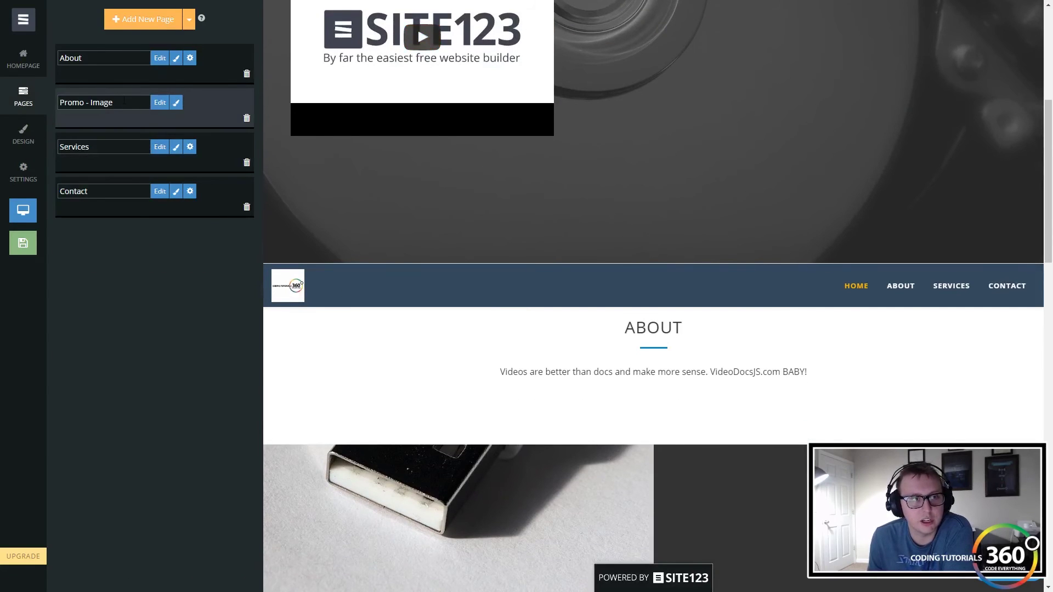
left_click_drag(101, 102, 78, 95)
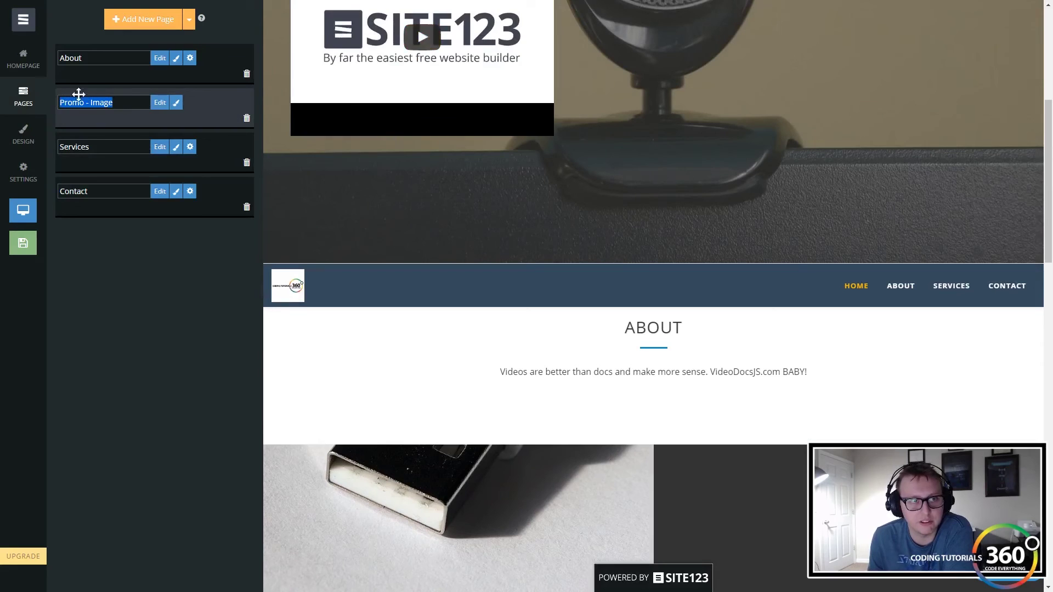